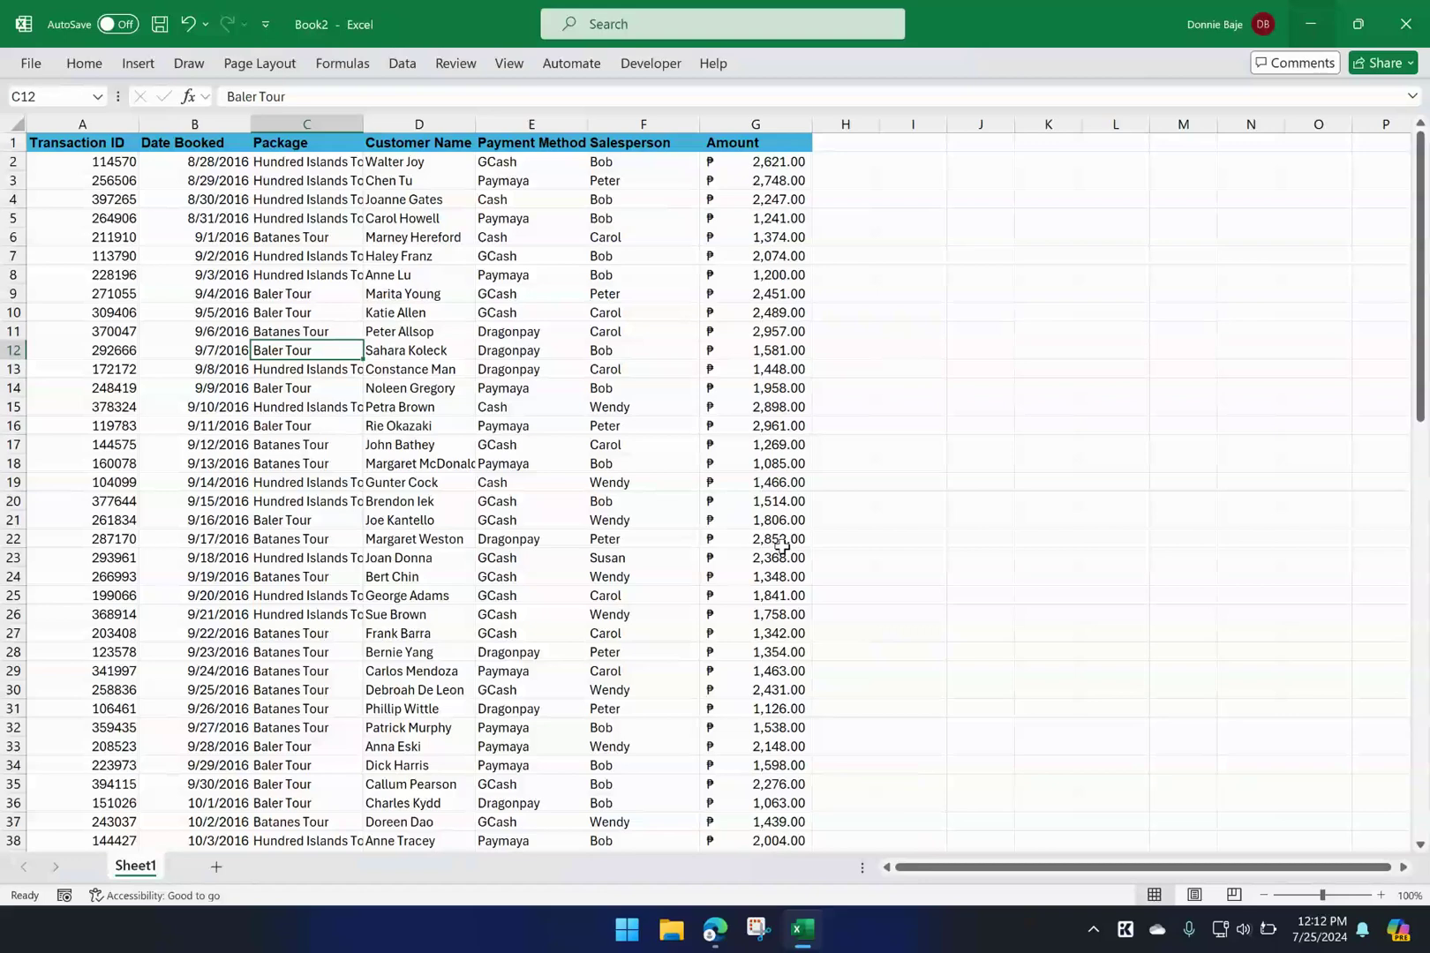
# - Widen the Package column so the full tour names fit
pyautogui.scroll(-1, 781, 546)
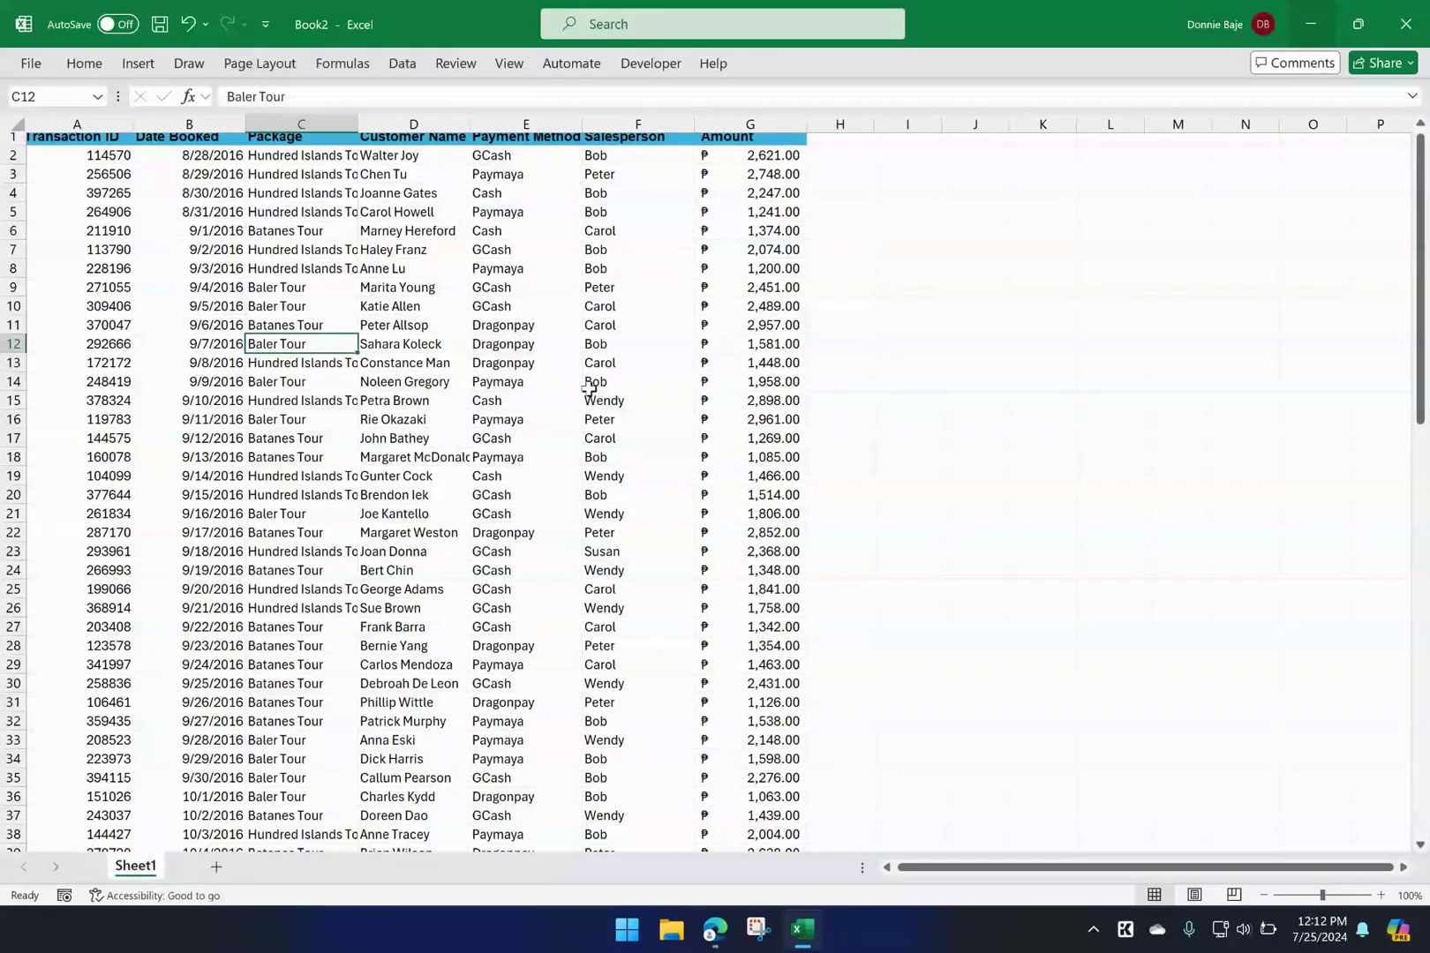
pyautogui.moveTo(521, 362); pyautogui.dragTo(503, 346)
pyautogui.moveTo(357, 124); pyautogui.dragTo(488, 125)
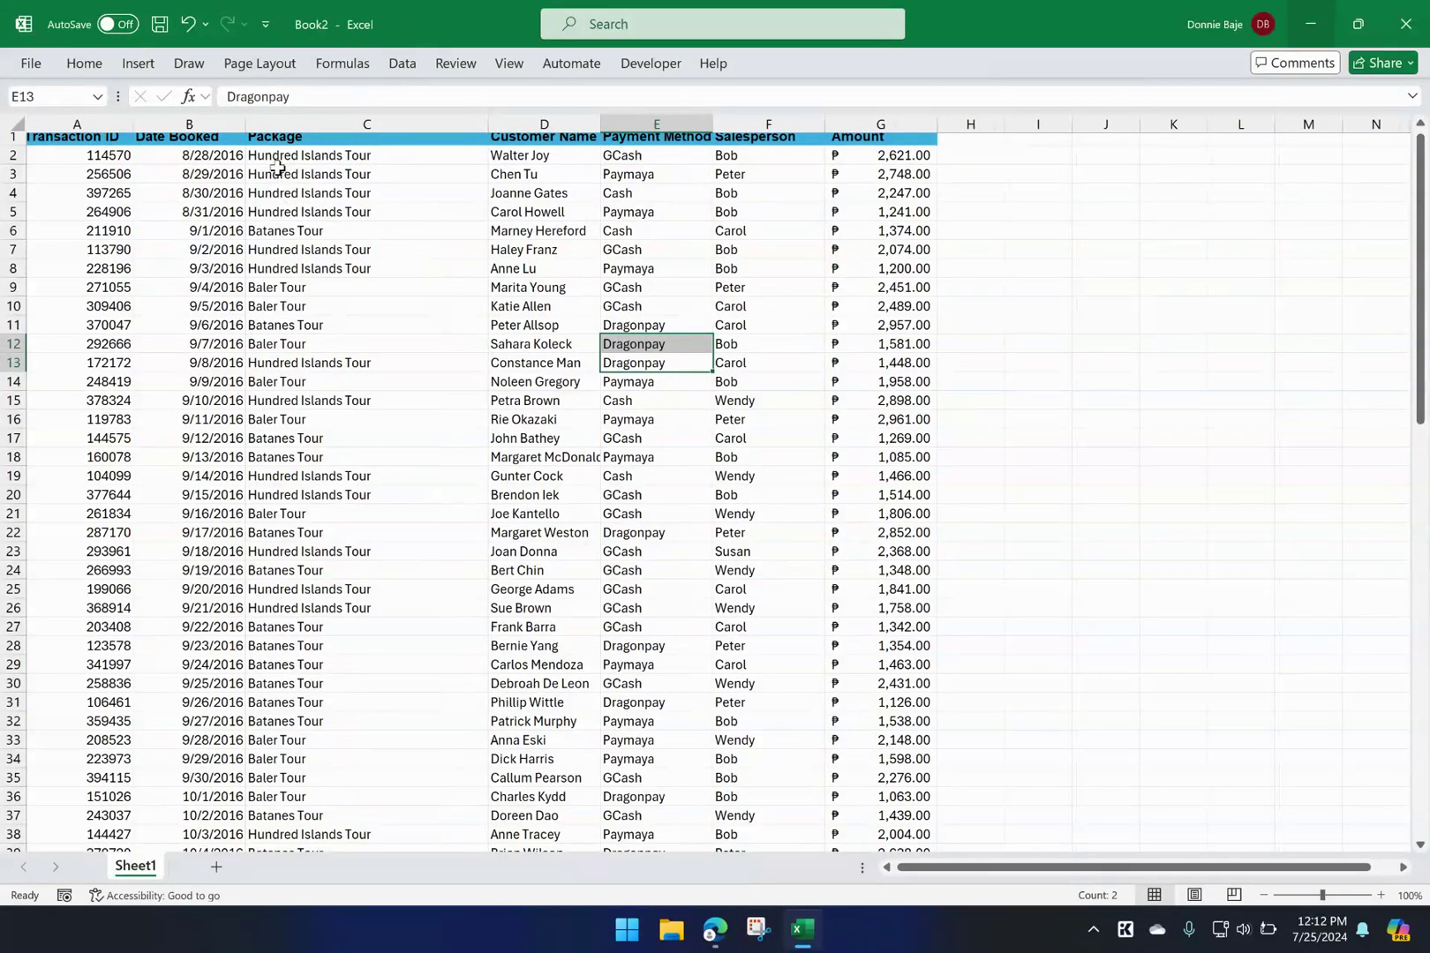
pyautogui.click(527, 401)
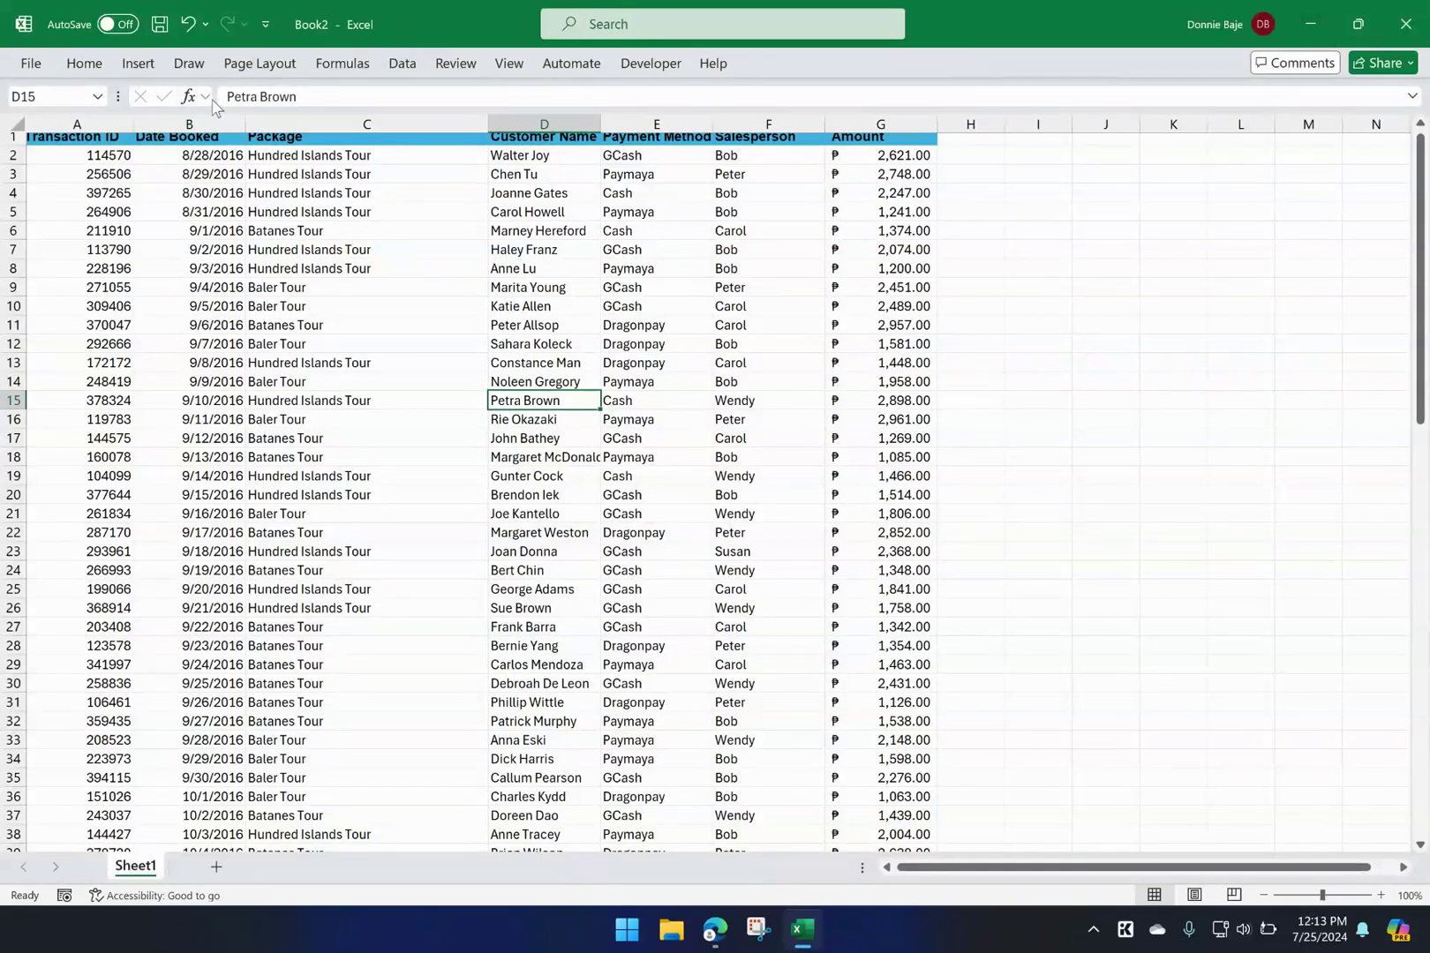
# - Create a PivotTable from the range Sheet1!$A$1:$G$90 on a new worksheet
pyautogui.click(162, 248)
pyautogui.click(152, 70)
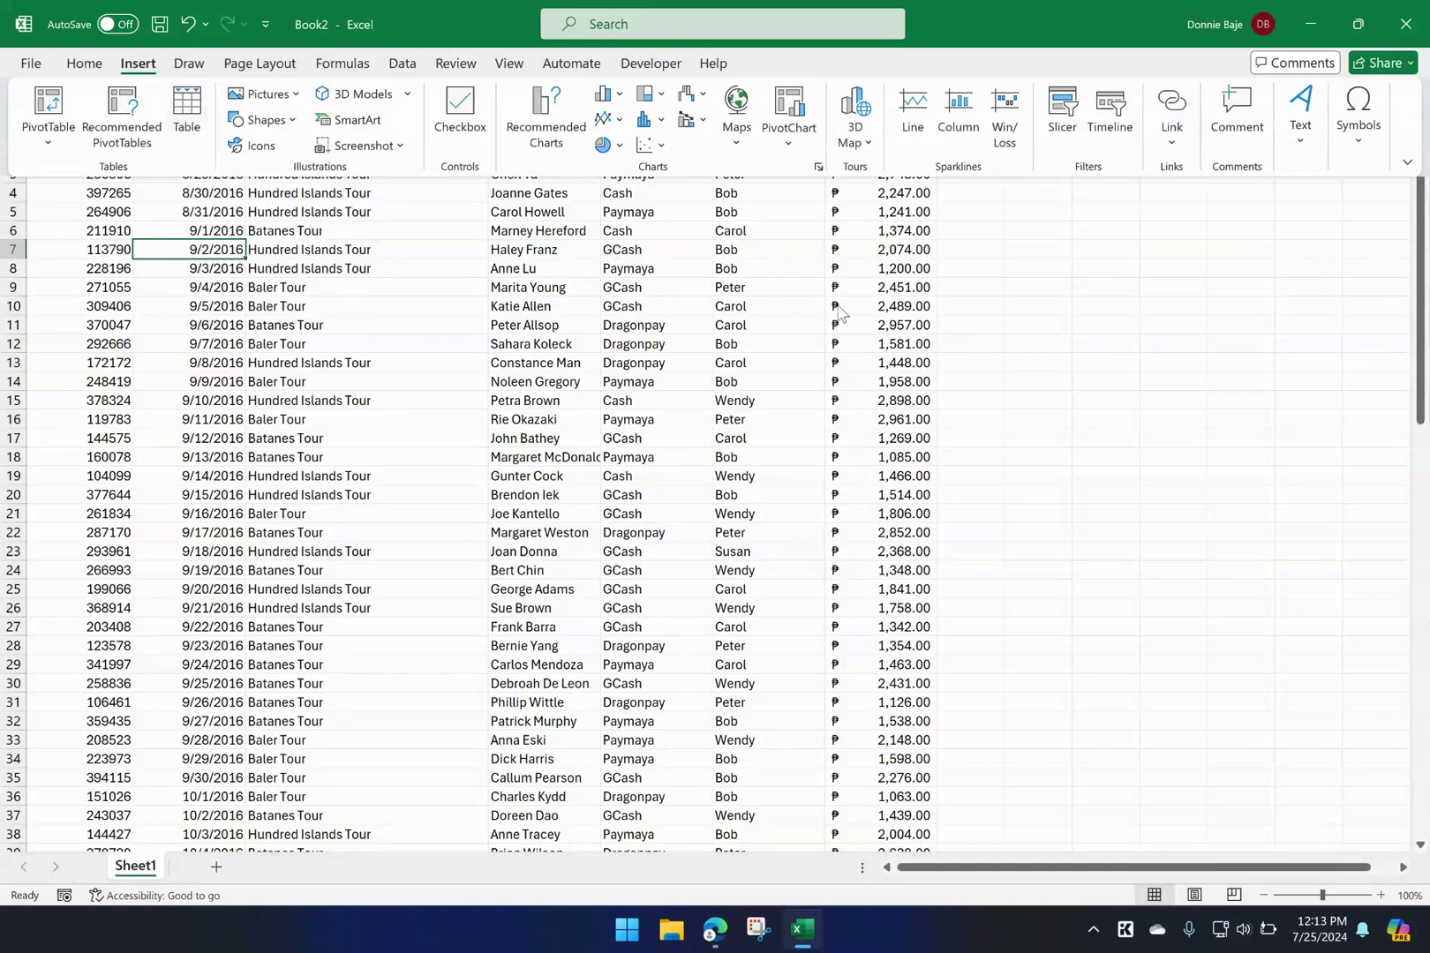
pyautogui.click(62, 104)
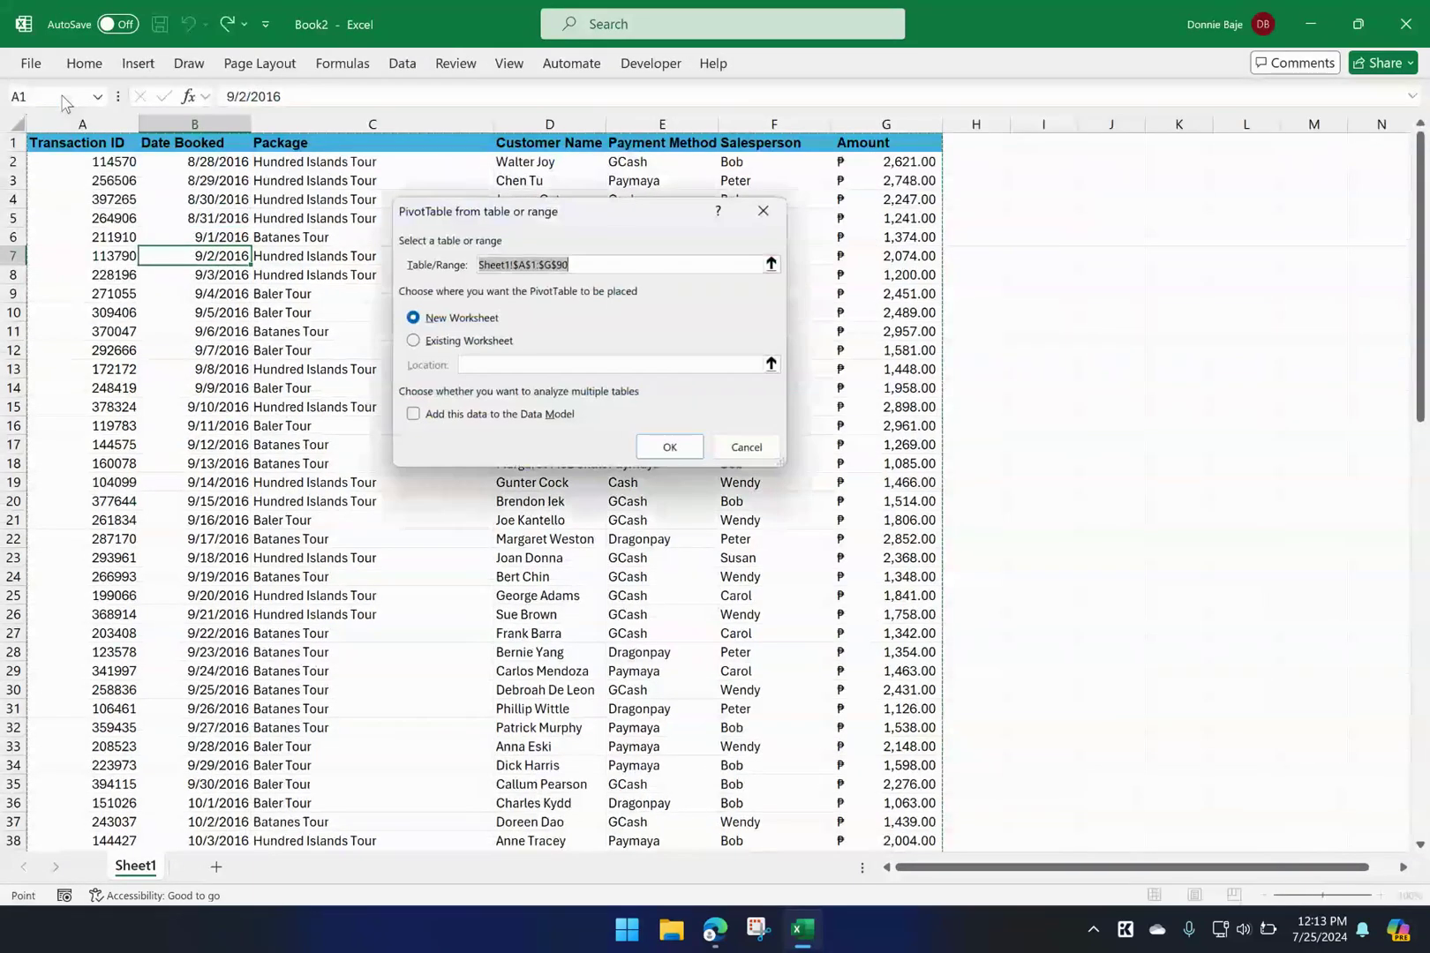
pyautogui.moveTo(612, 194); pyautogui.dragTo(601, 231)
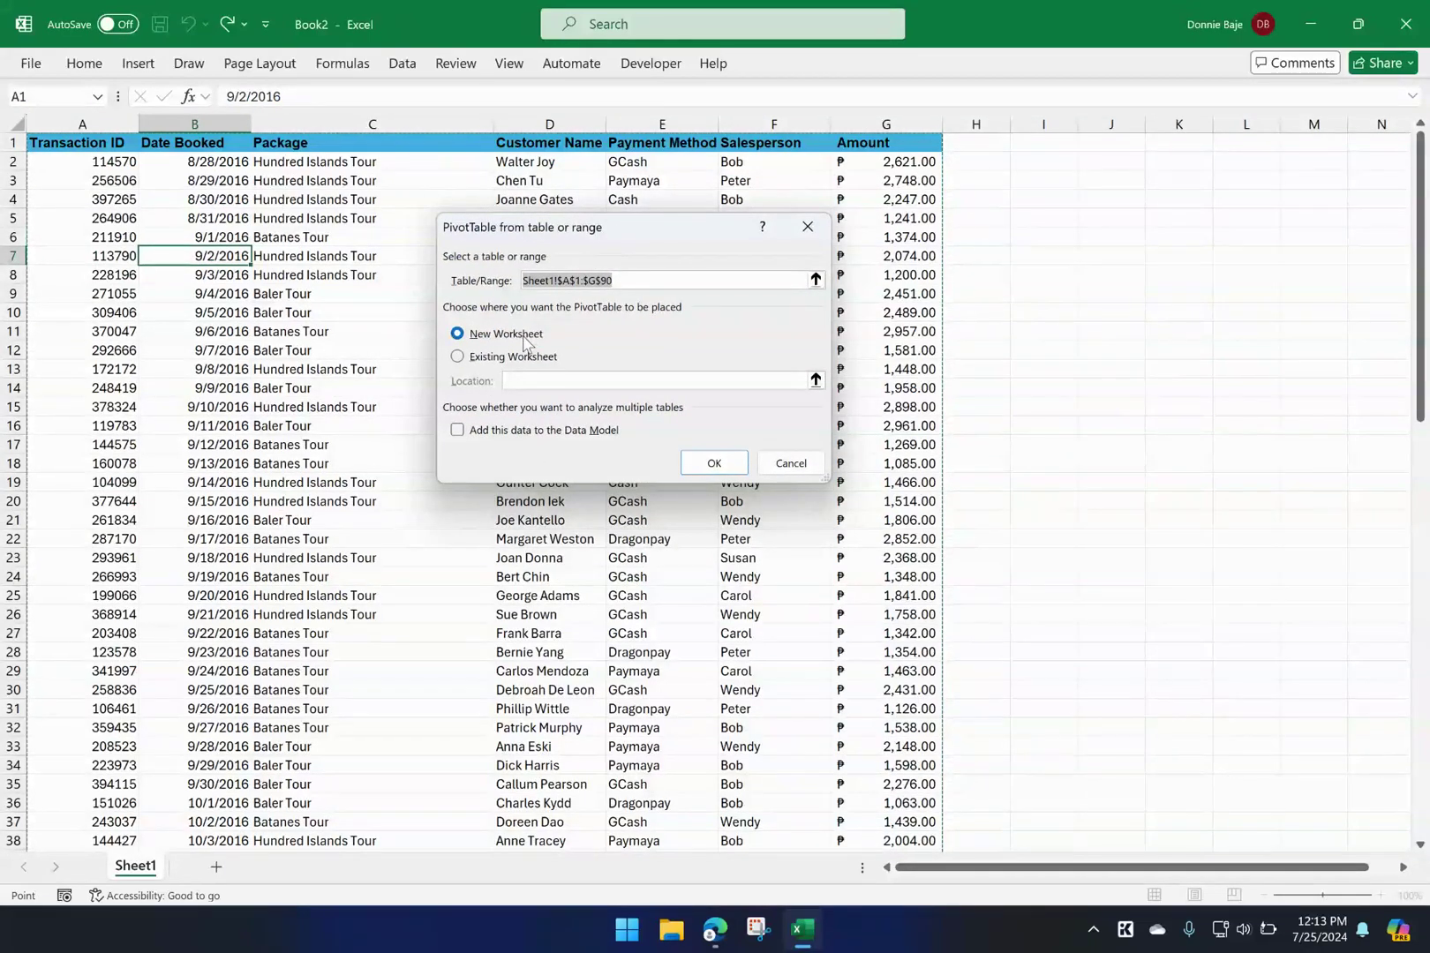
pyautogui.click(732, 471)
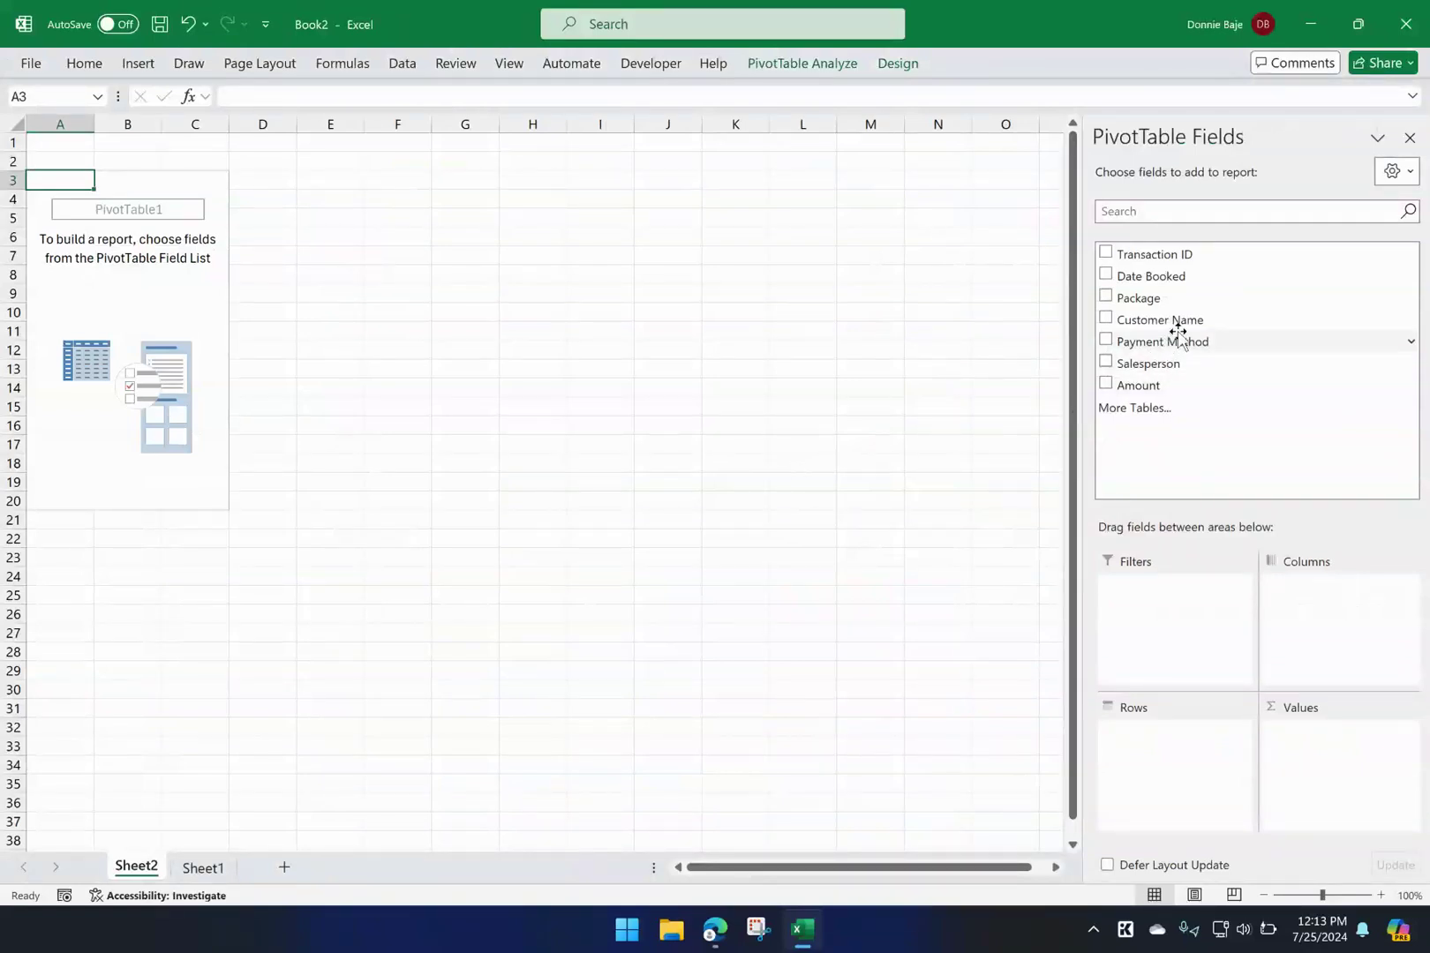
# - Build the PivotTable with Salesperson above Payment Method as row fields and Amount summed as values
pyautogui.moveTo(1181, 341); pyautogui.dragTo(1193, 796)
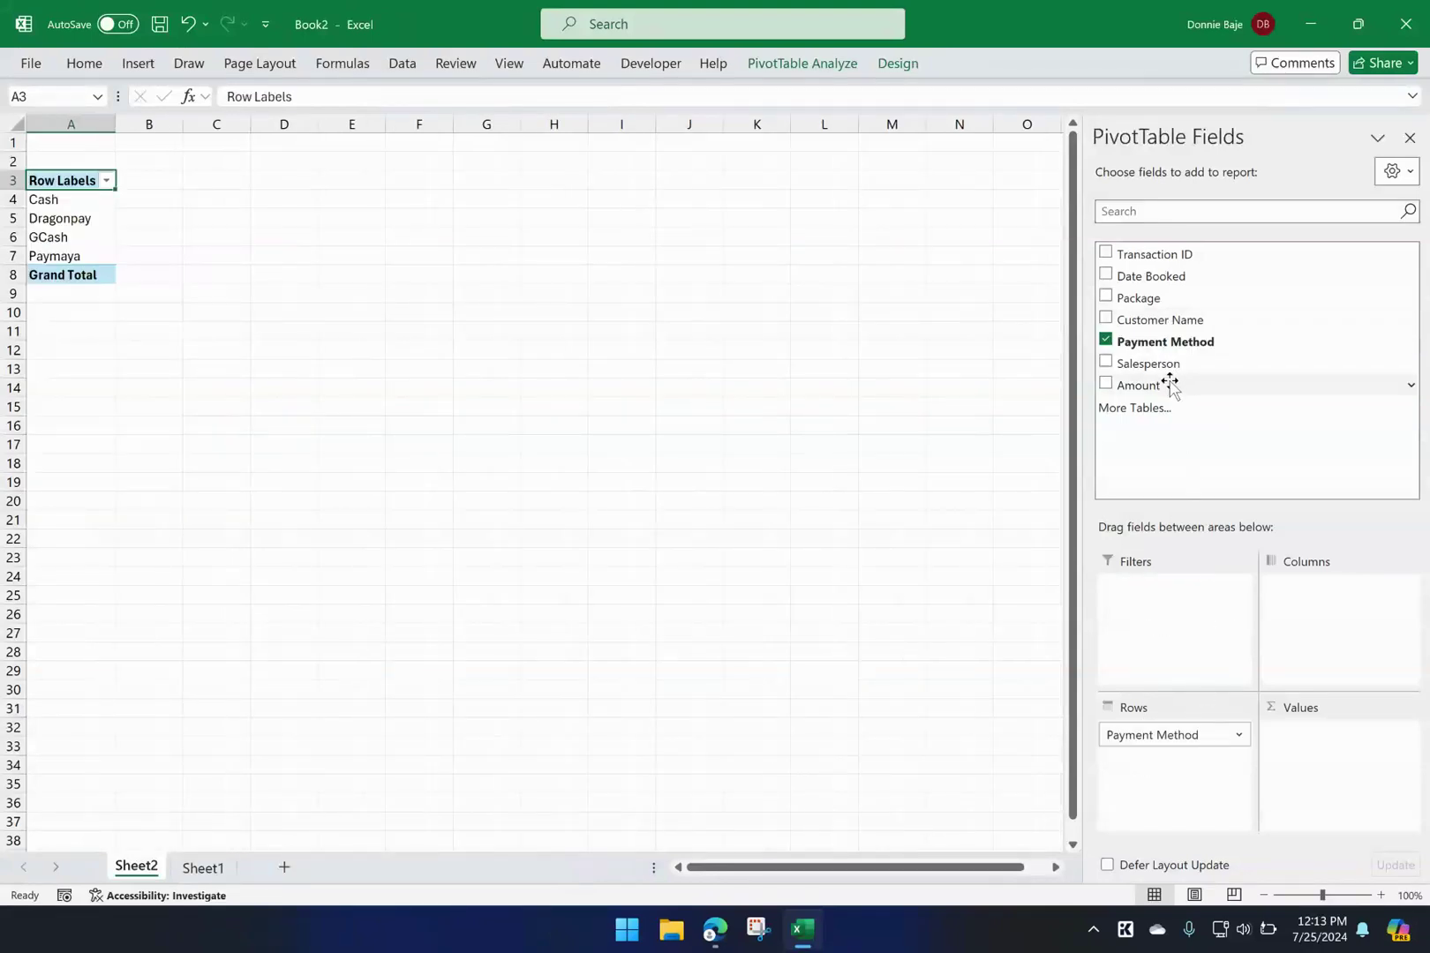
pyautogui.moveTo(1170, 385); pyautogui.dragTo(1368, 793)
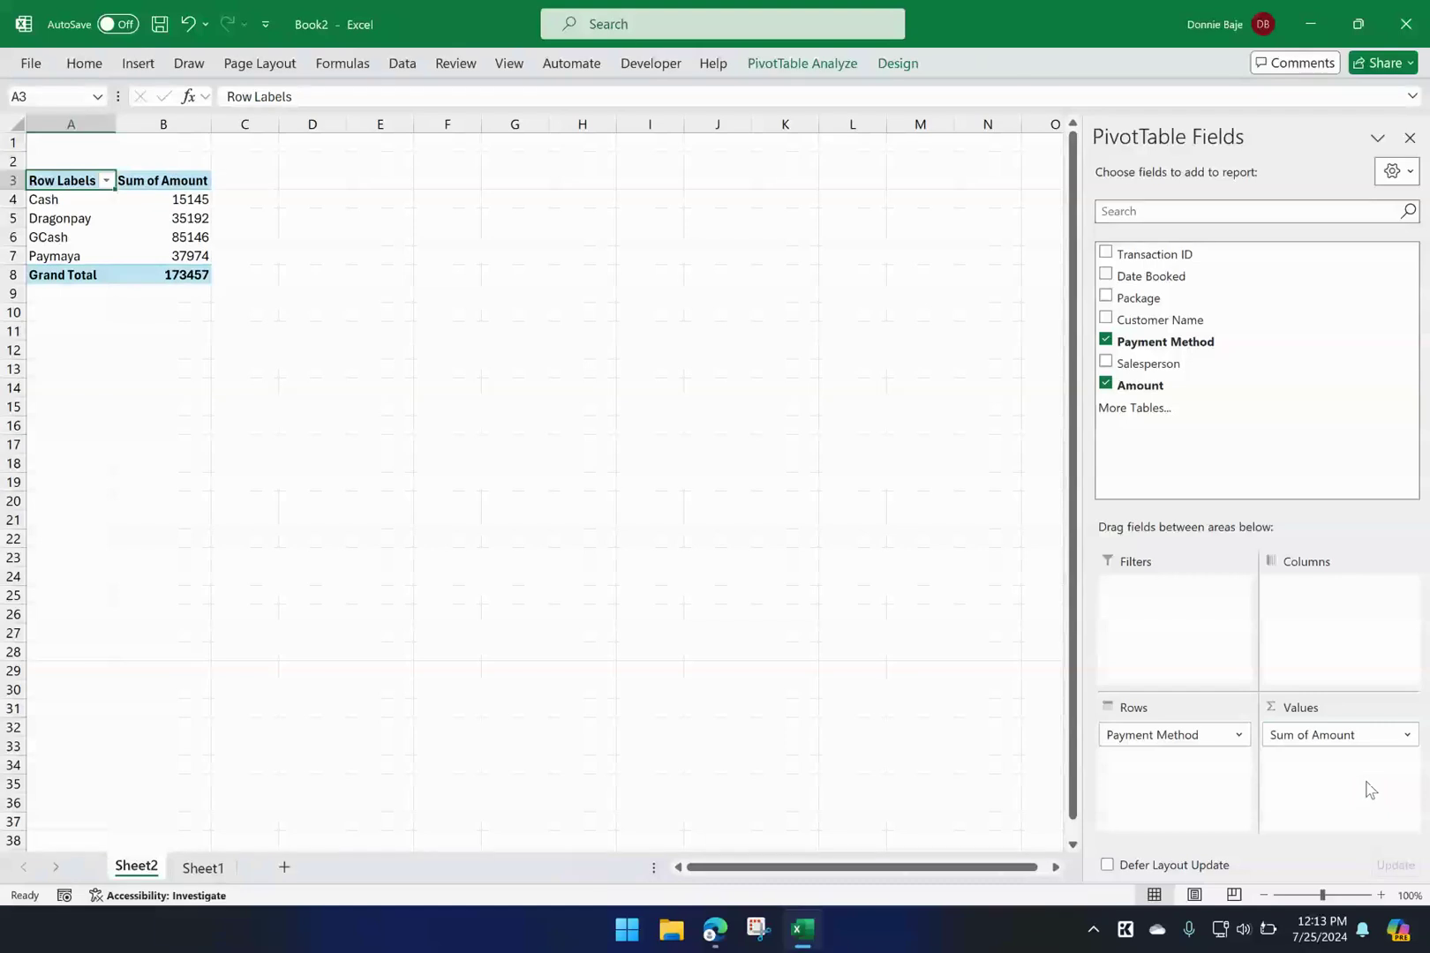
pyautogui.click(1381, 895)
pyautogui.click(1381, 895)
pyautogui.click(1382, 895)
pyautogui.click(1382, 895)
pyautogui.click(1381, 895)
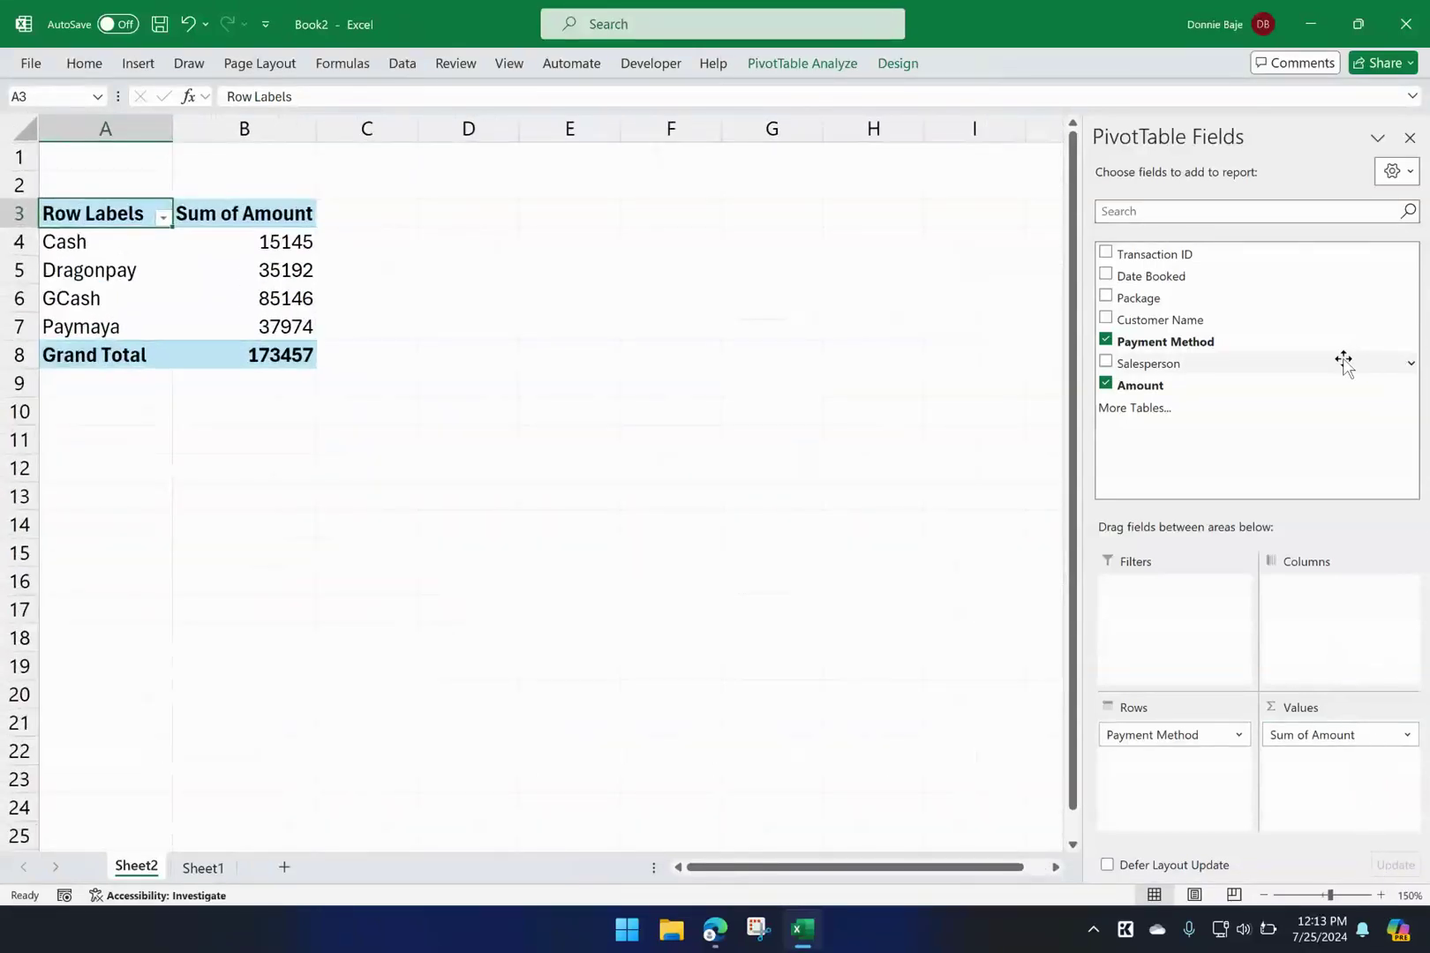
pyautogui.moveTo(1158, 359); pyautogui.dragTo(1174, 748)
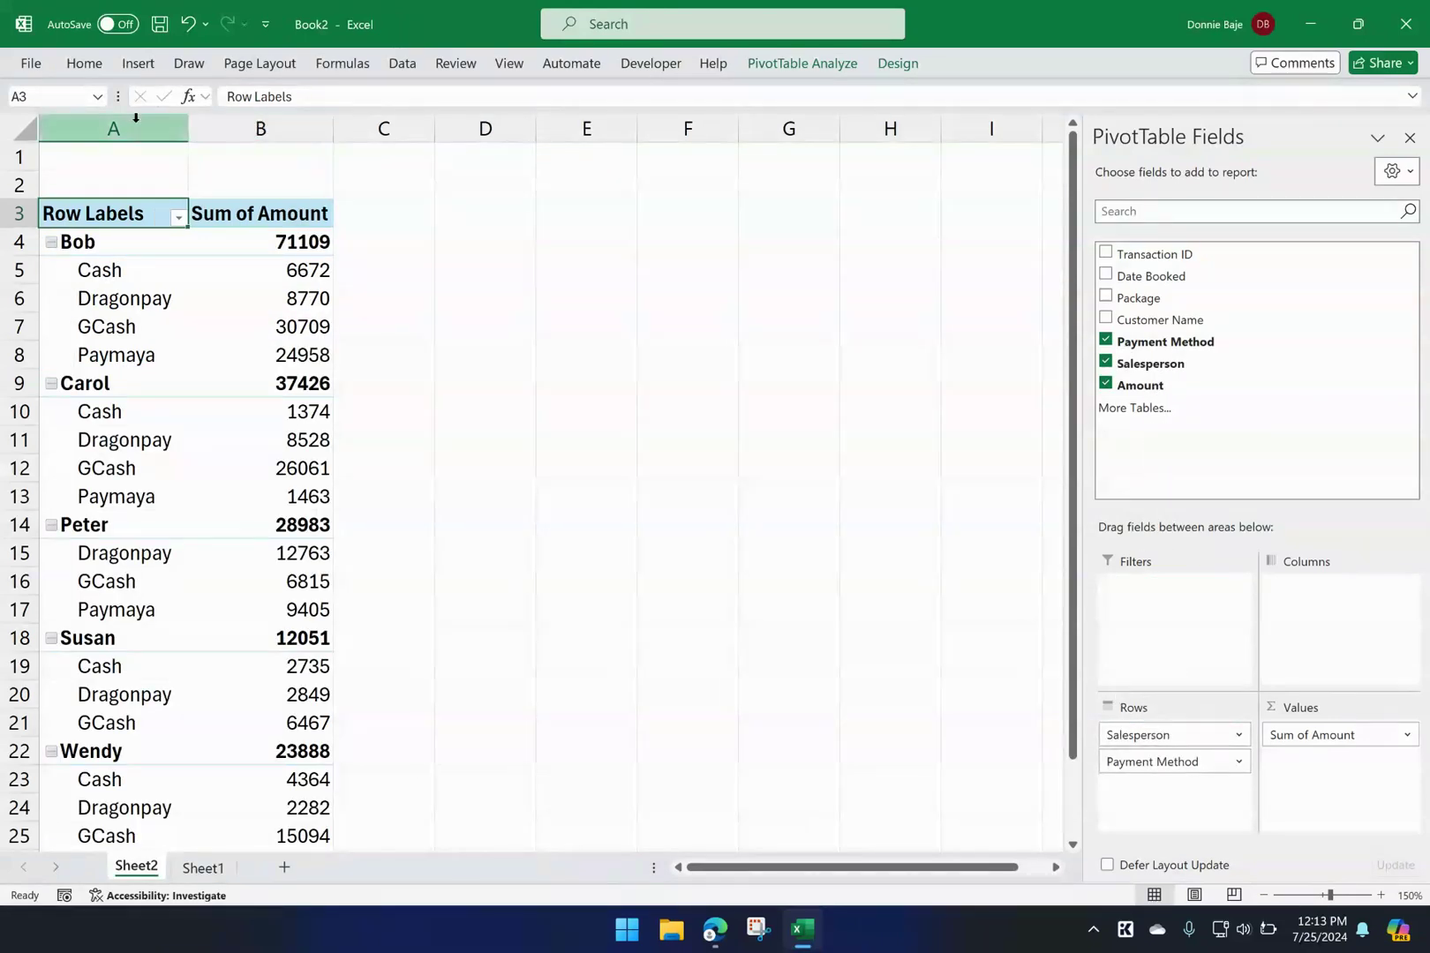
# - Widen columns A and B of the PivotTable sheet to the same larger width
pyautogui.moveTo(134, 128); pyautogui.dragTo(281, 128)
pyautogui.moveTo(188, 128); pyautogui.dragTo(242, 128)
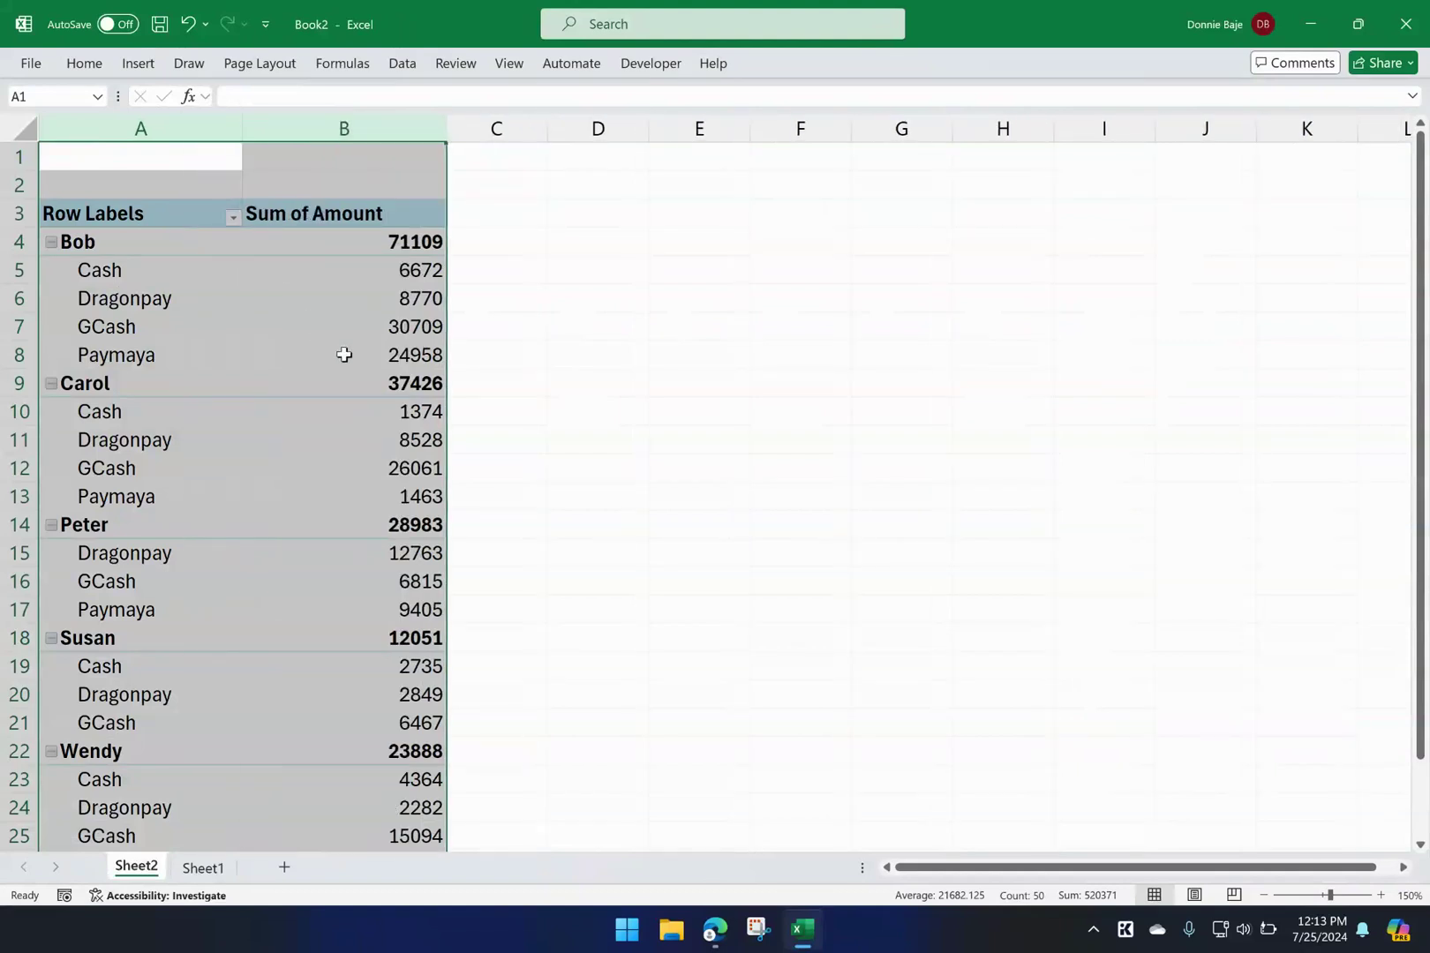
pyautogui.click(342, 354)
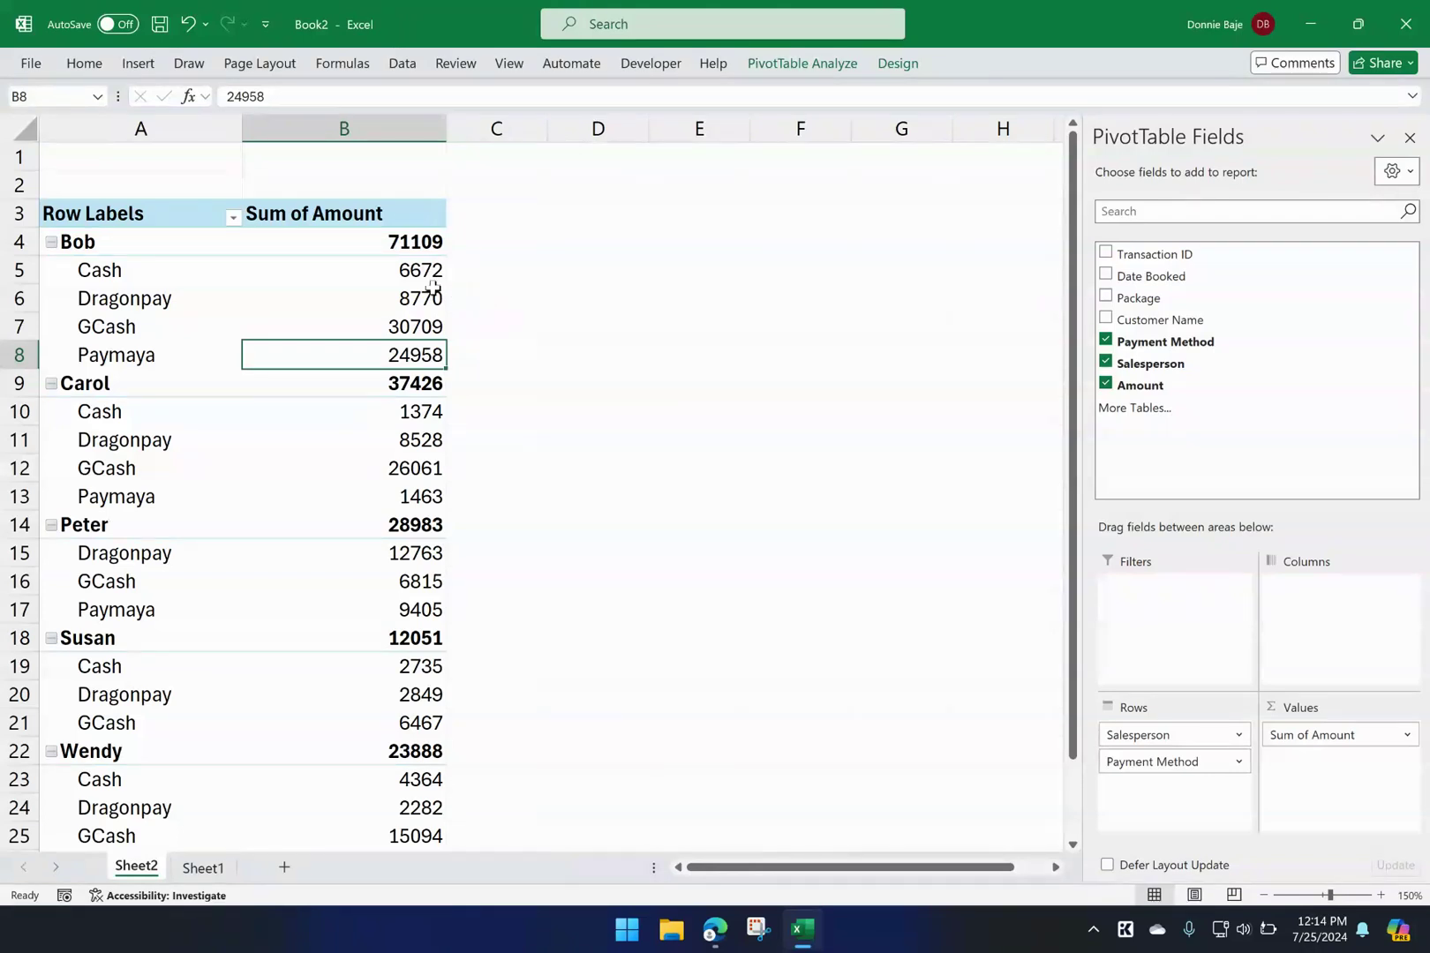
# - Start a new calculated field for the PivotTable and name it Remarks
pyautogui.click(374, 295)
pyautogui.click(190, 320)
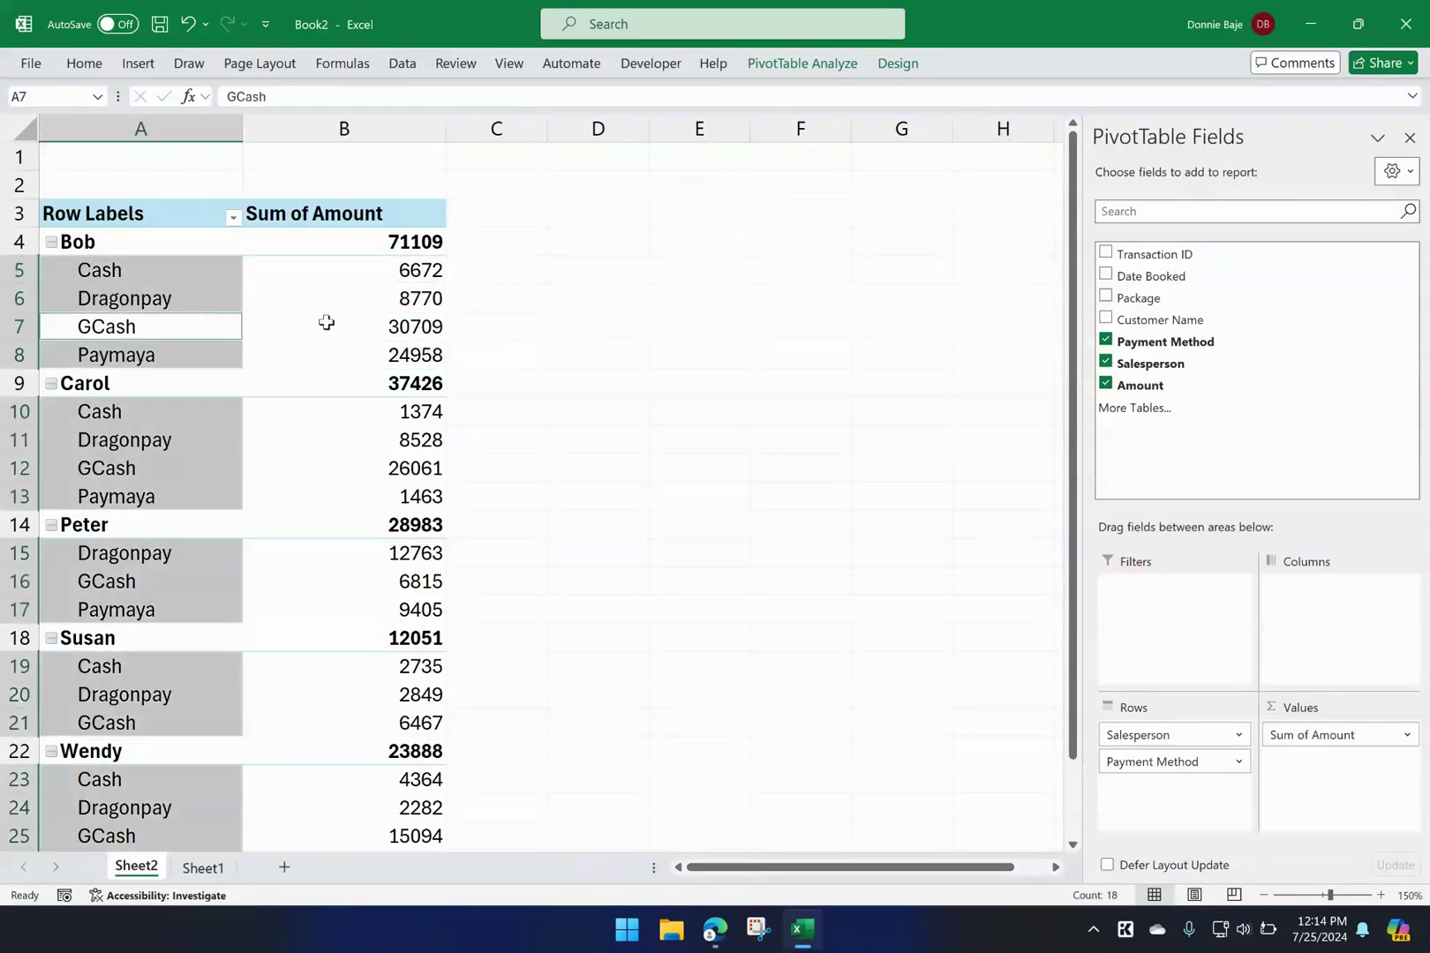
pyautogui.click(326, 323)
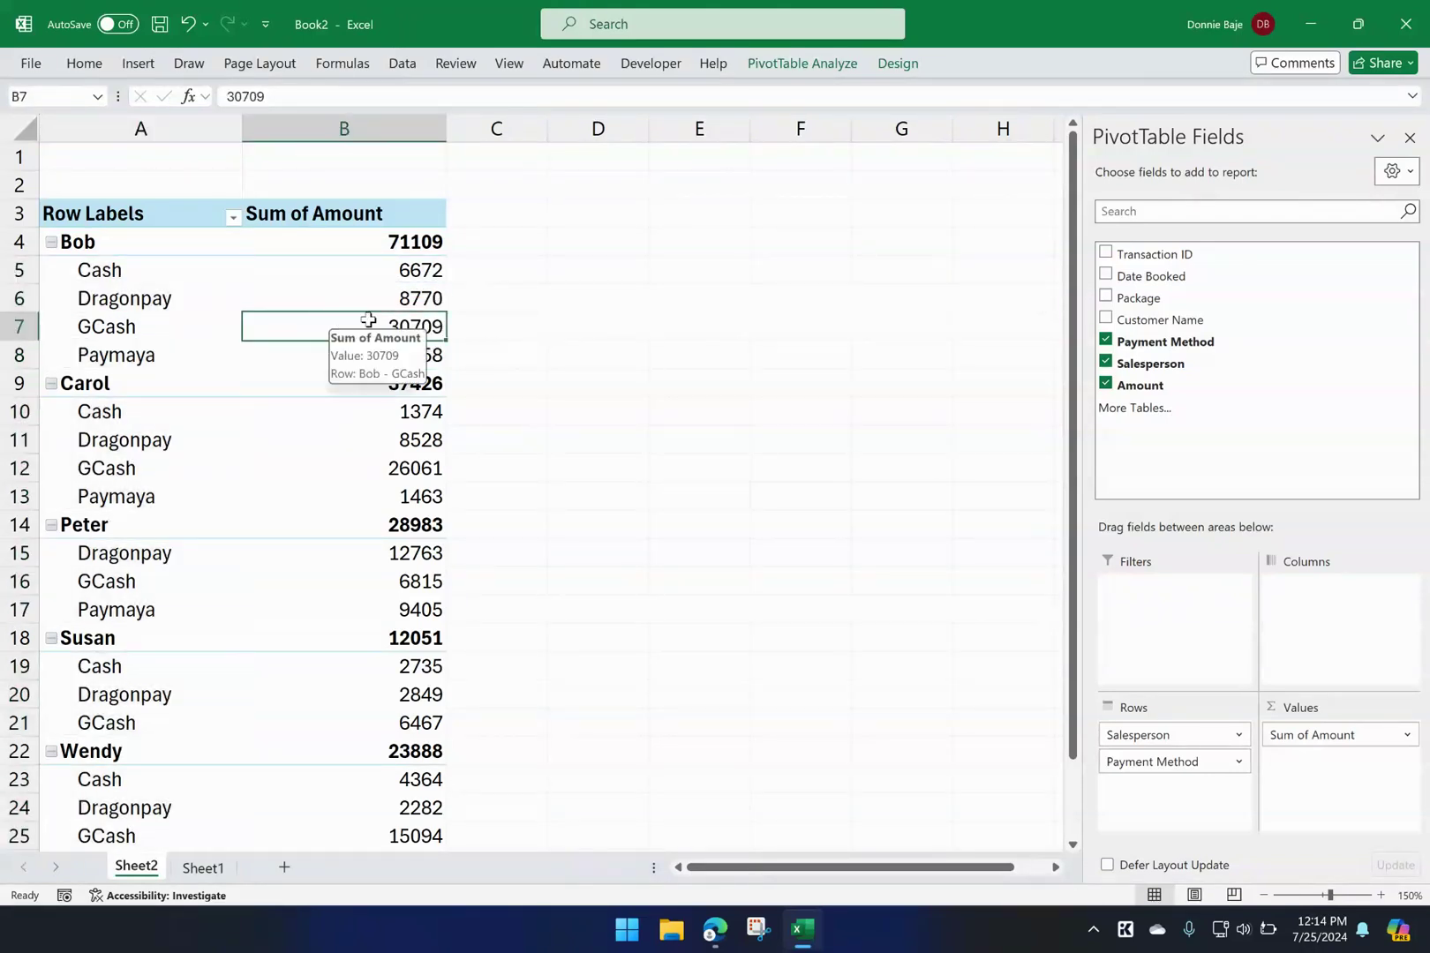
pyautogui.click(814, 65)
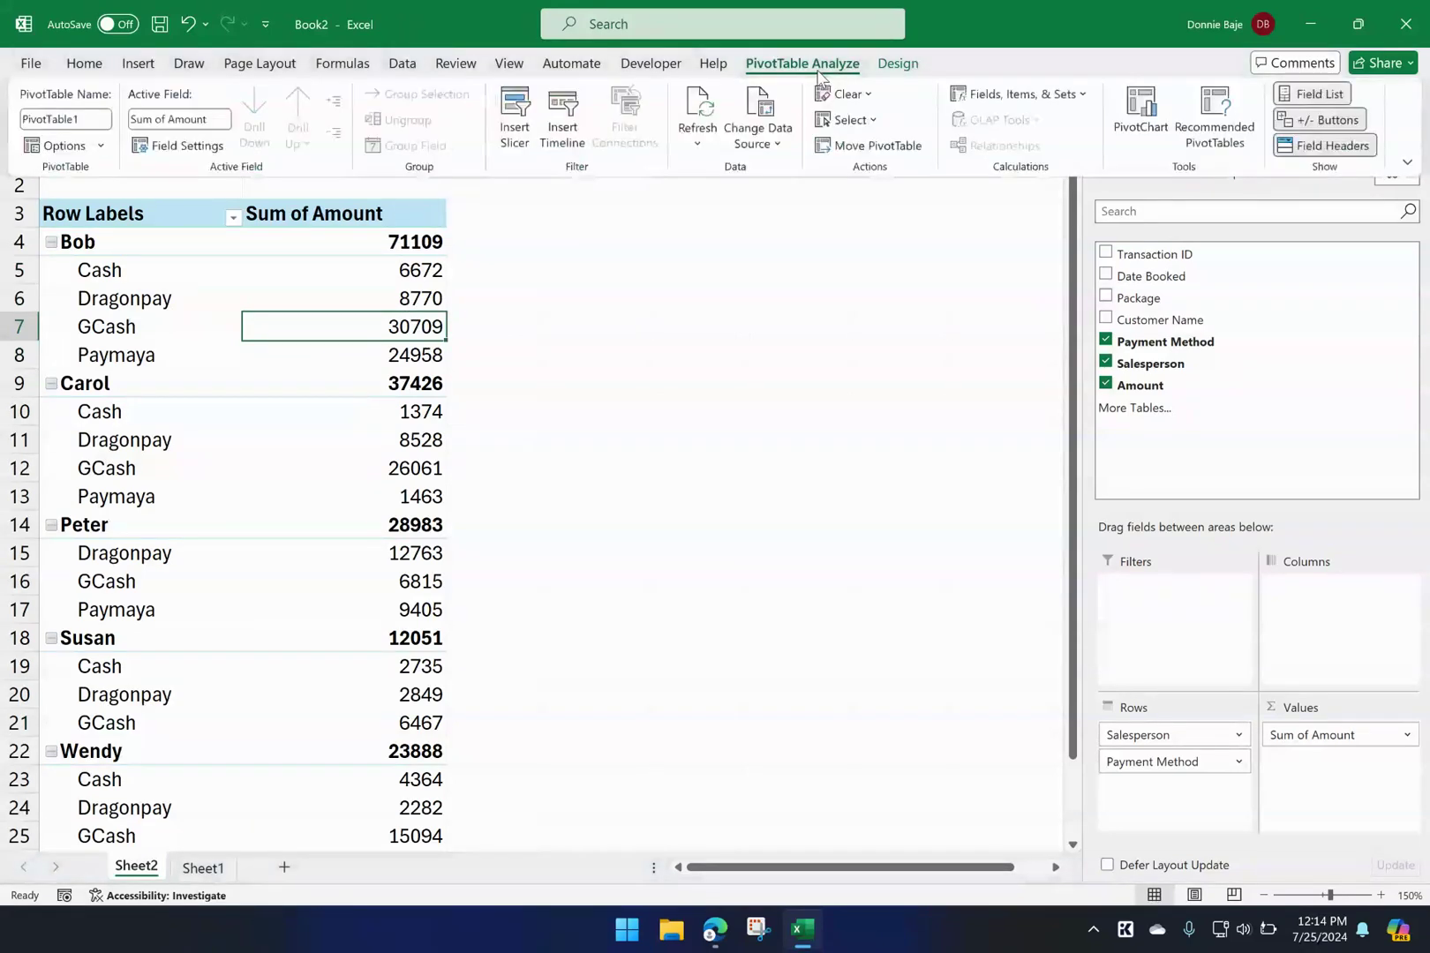
pyautogui.click(1082, 95)
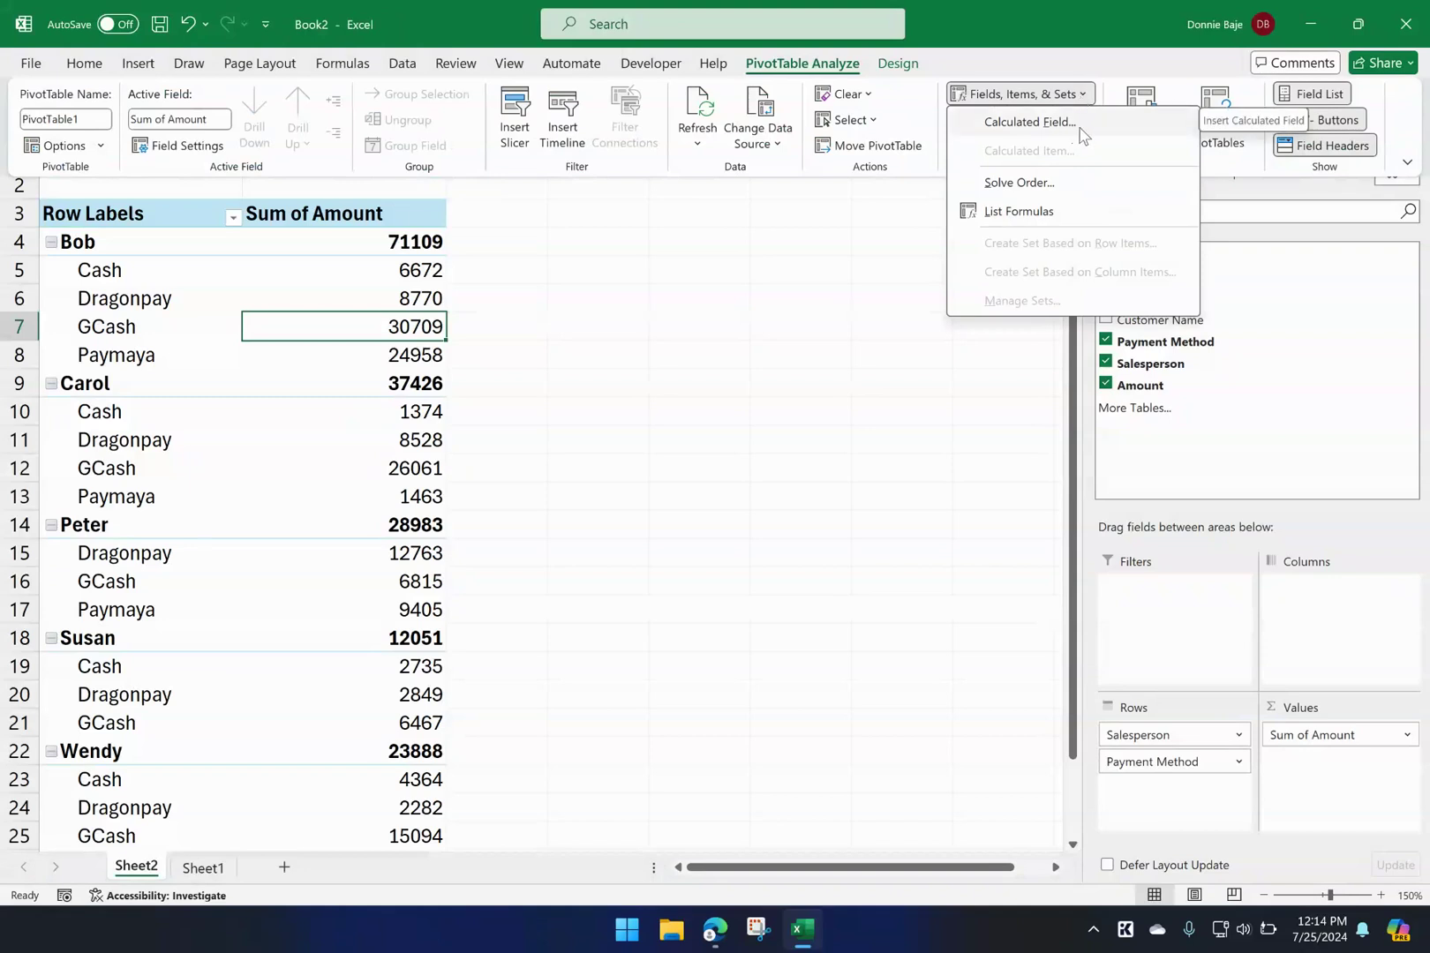
pyautogui.click(1082, 132)
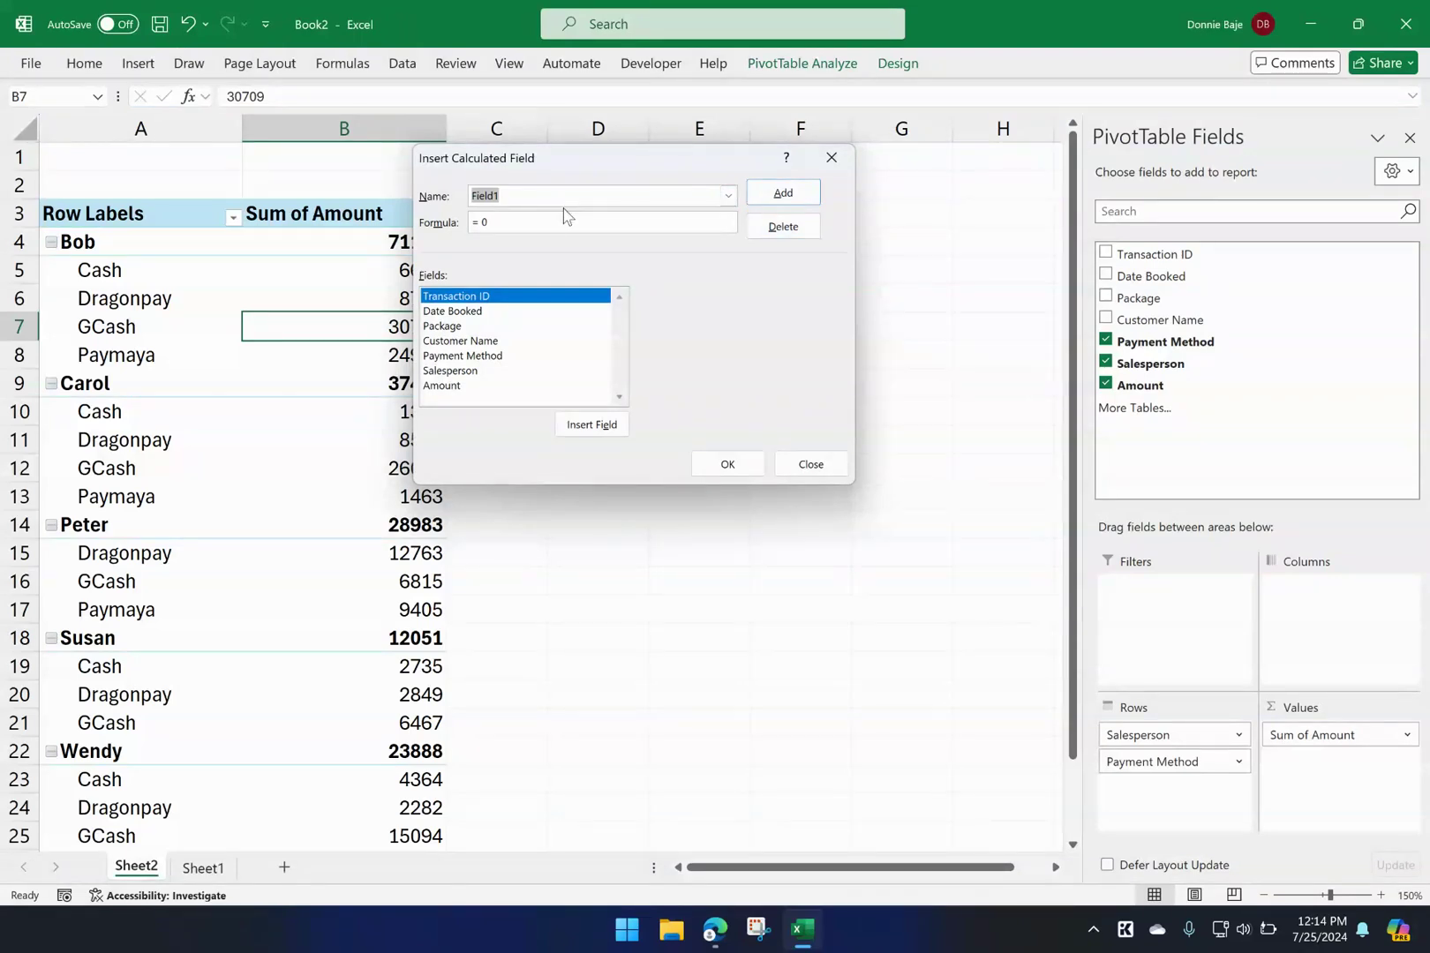
pyautogui.write('Remarks')
# - Give the Remarks field the formula = IF( Amount<10000,"Discontinue","OK") and insert it into the PivotTable
pyautogui.click(560, 222)
pyautogui.press('BackSpace')
pyautogui.write('IF')
pyautogui.moveTo(579, 163); pyautogui.dragTo(760, 237)
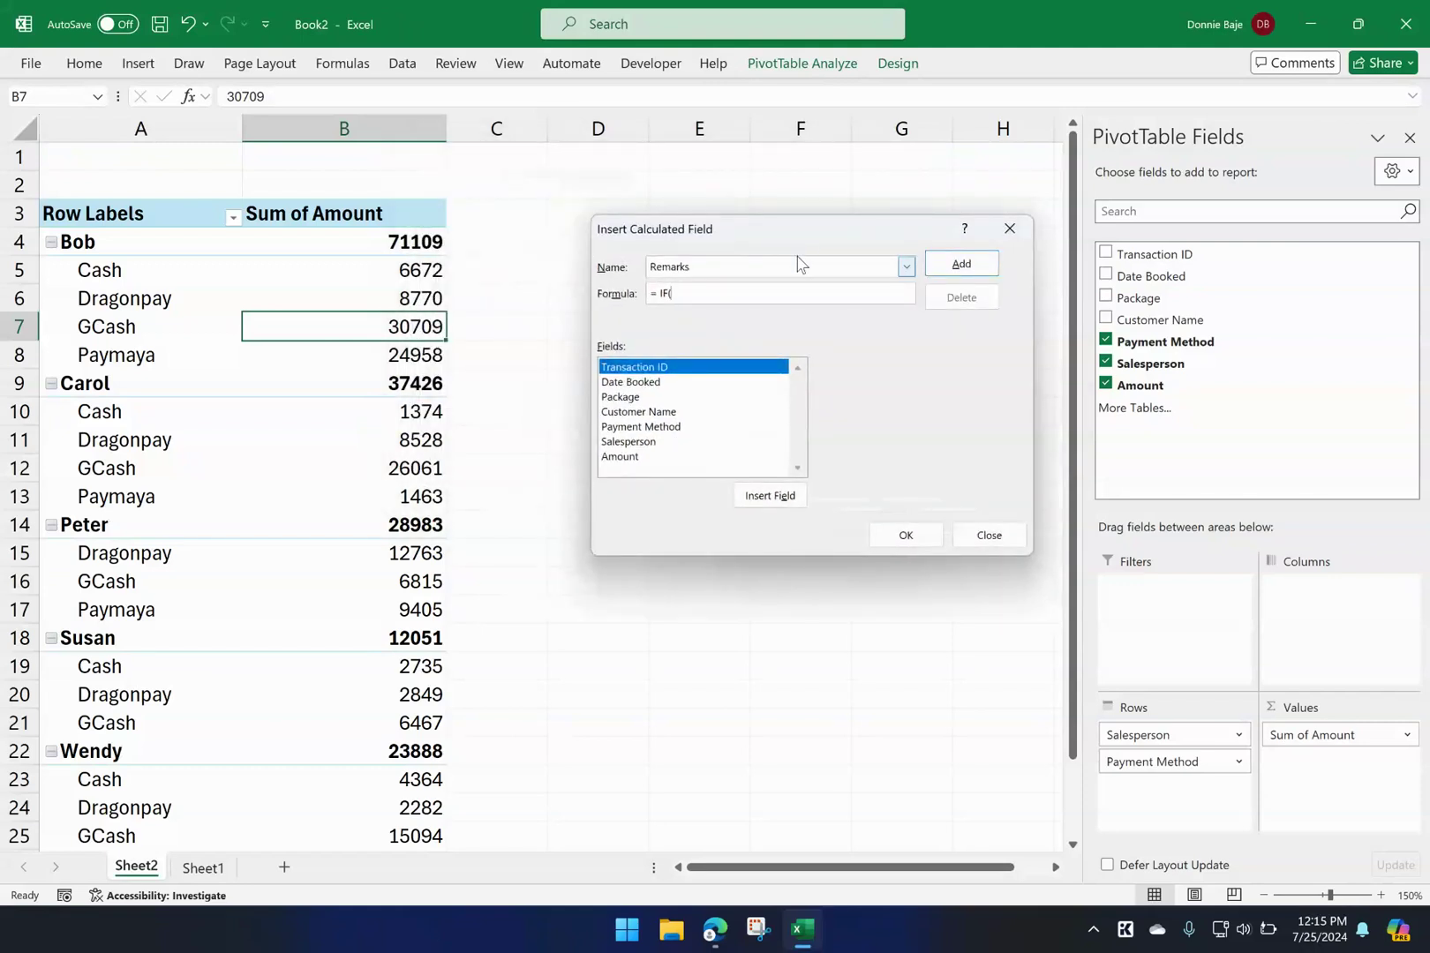
pyautogui.click(654, 413)
pyautogui.click(664, 397)
pyautogui.click(663, 427)
pyautogui.click(679, 385)
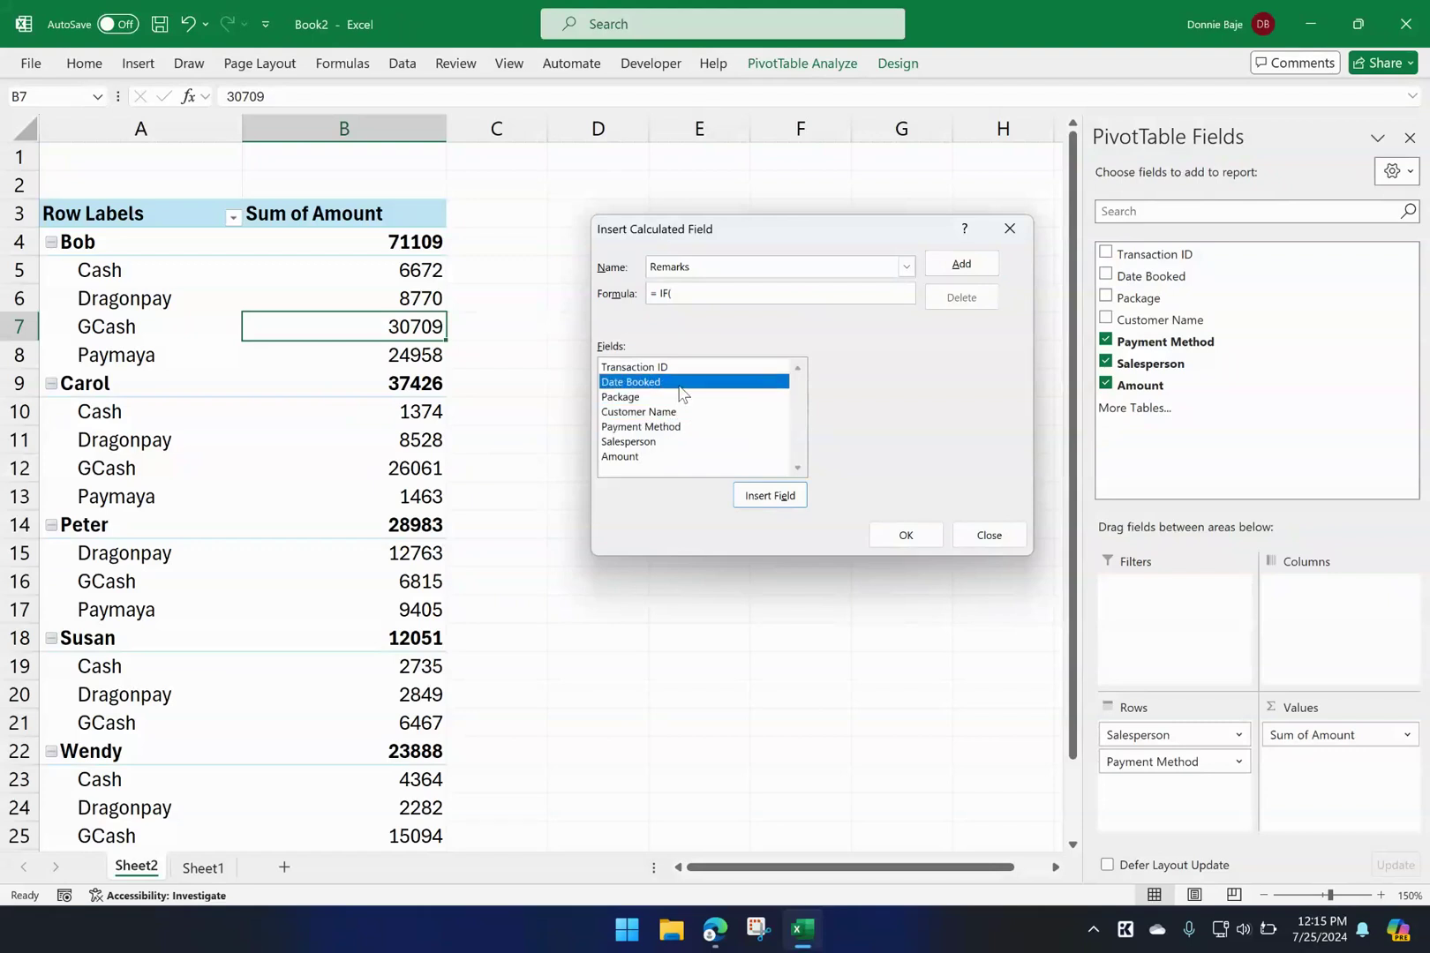
pyautogui.click(647, 459)
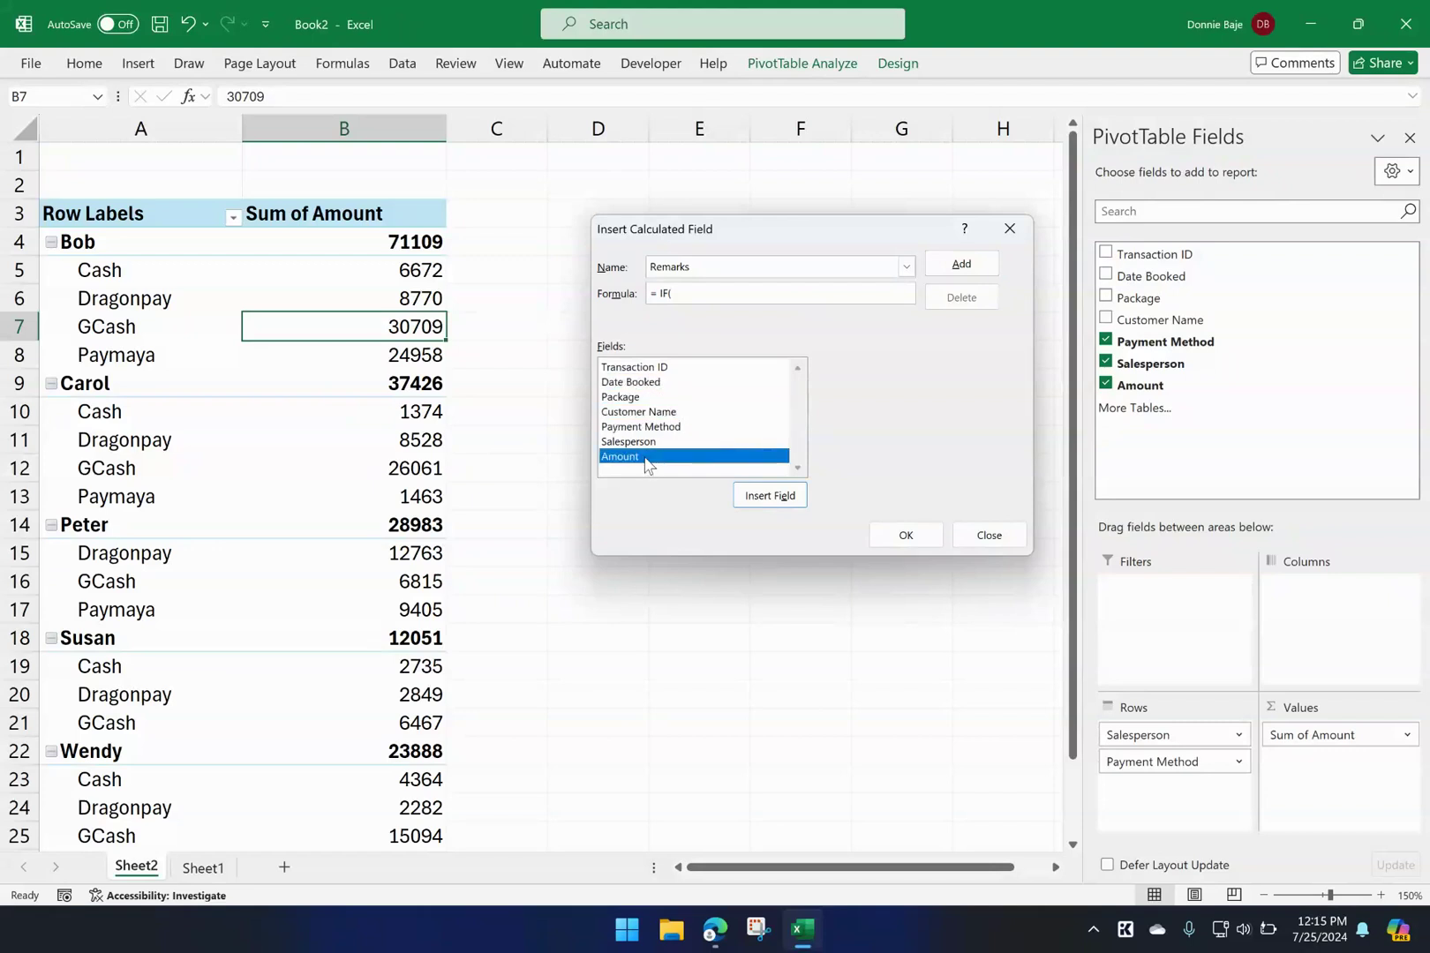
pyautogui.click(766, 497)
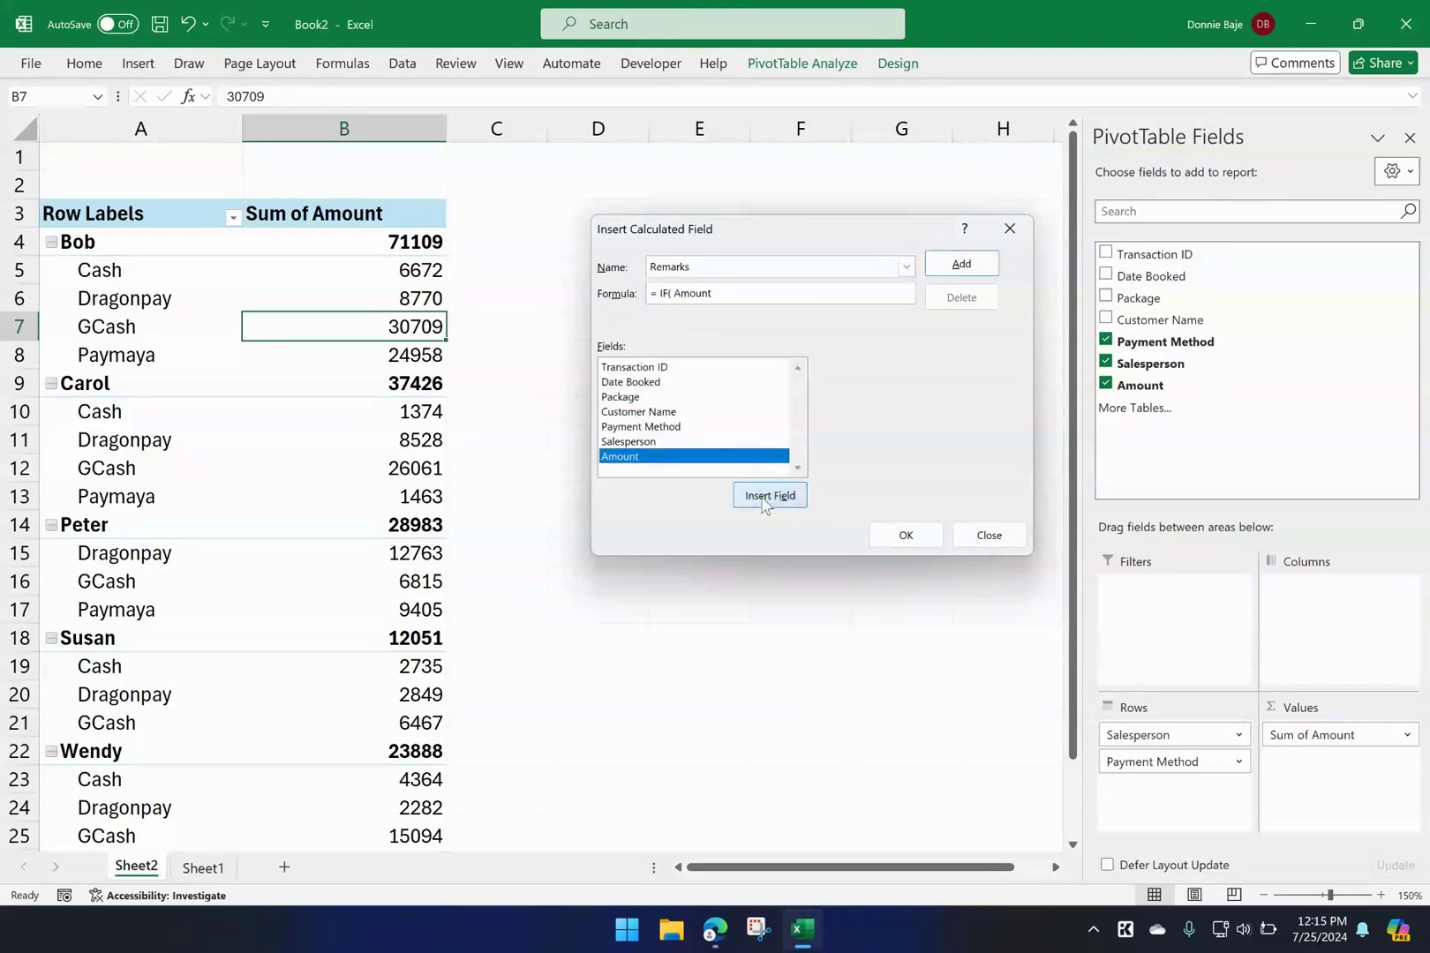
pyautogui.write('<10000,"Discontinue","OK")')
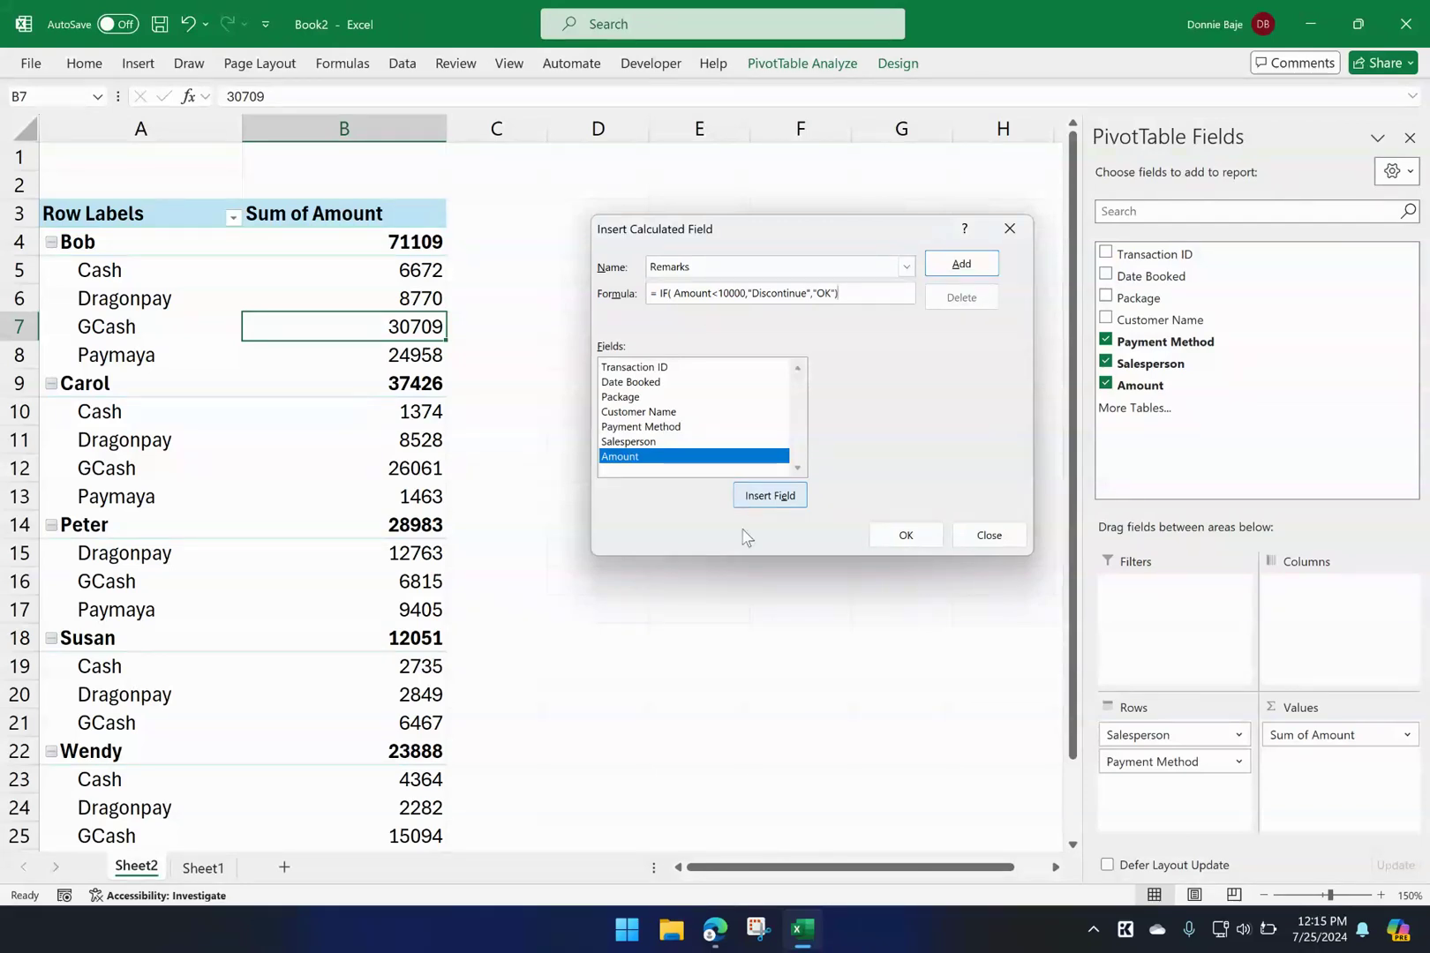
pyautogui.click(909, 539)
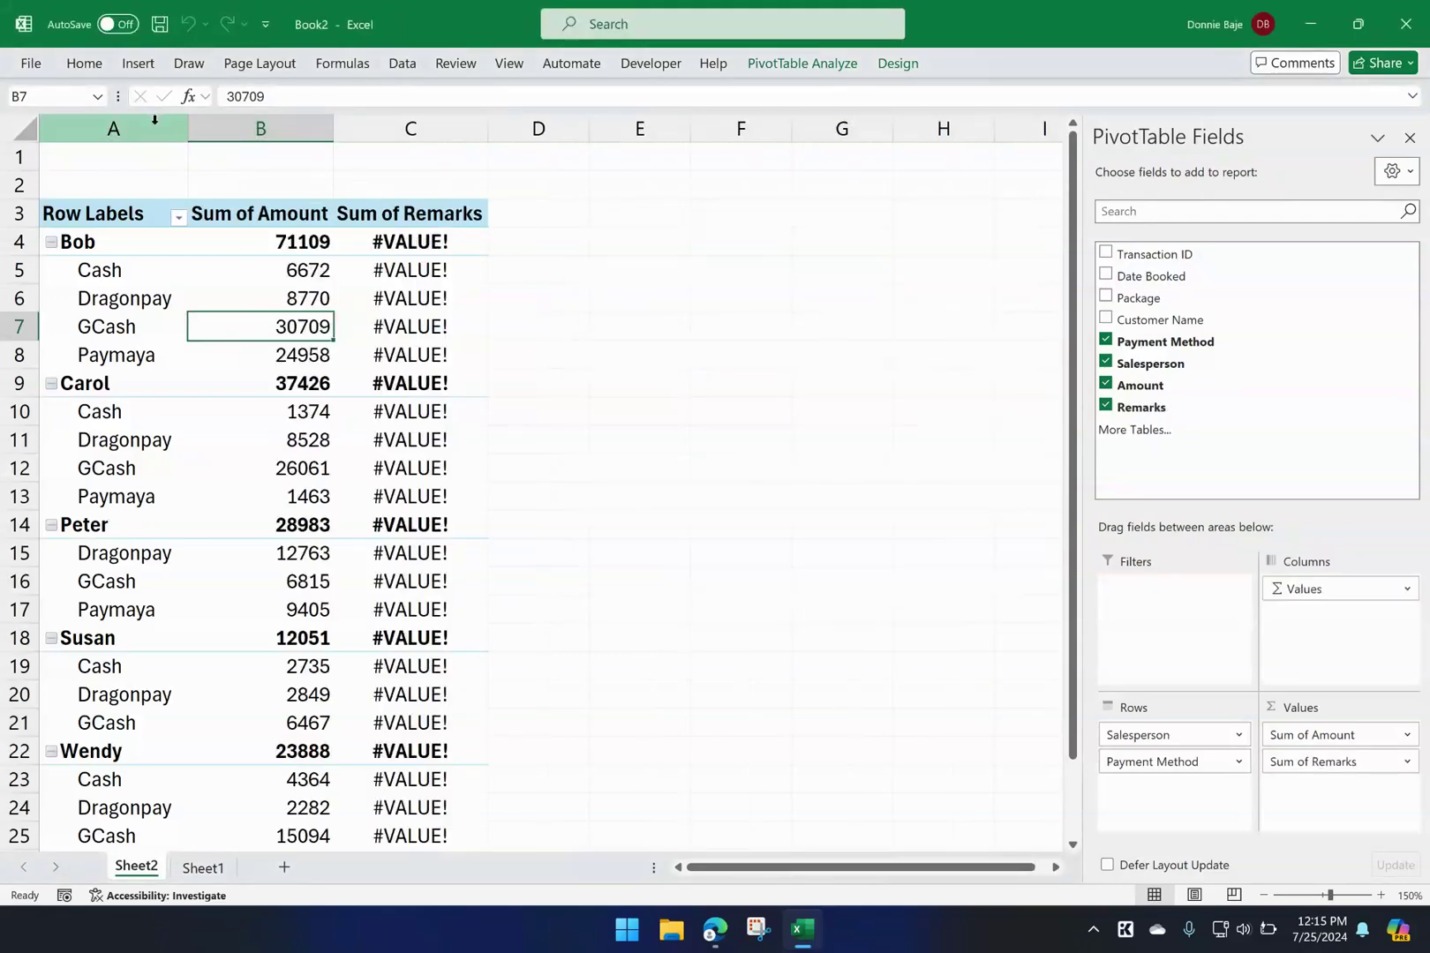
# - Widen columns A to C of the PivotTable sheet to one equal width
pyautogui.moveTo(158, 128); pyautogui.dragTo(424, 124)
pyautogui.moveTo(333, 128); pyautogui.dragTo(362, 131)
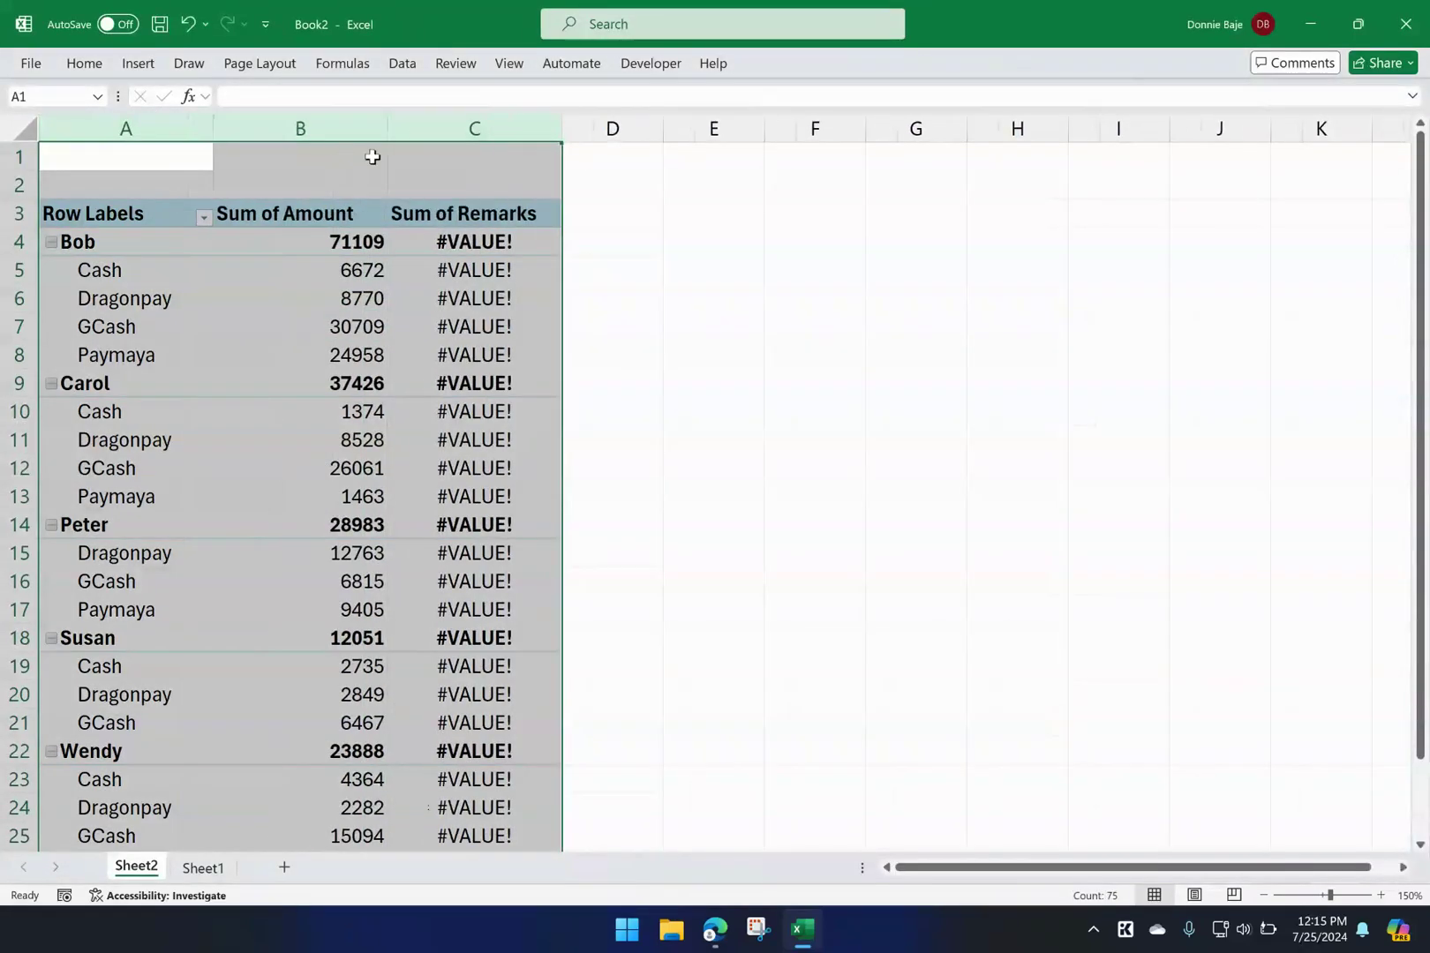
pyautogui.click(473, 334)
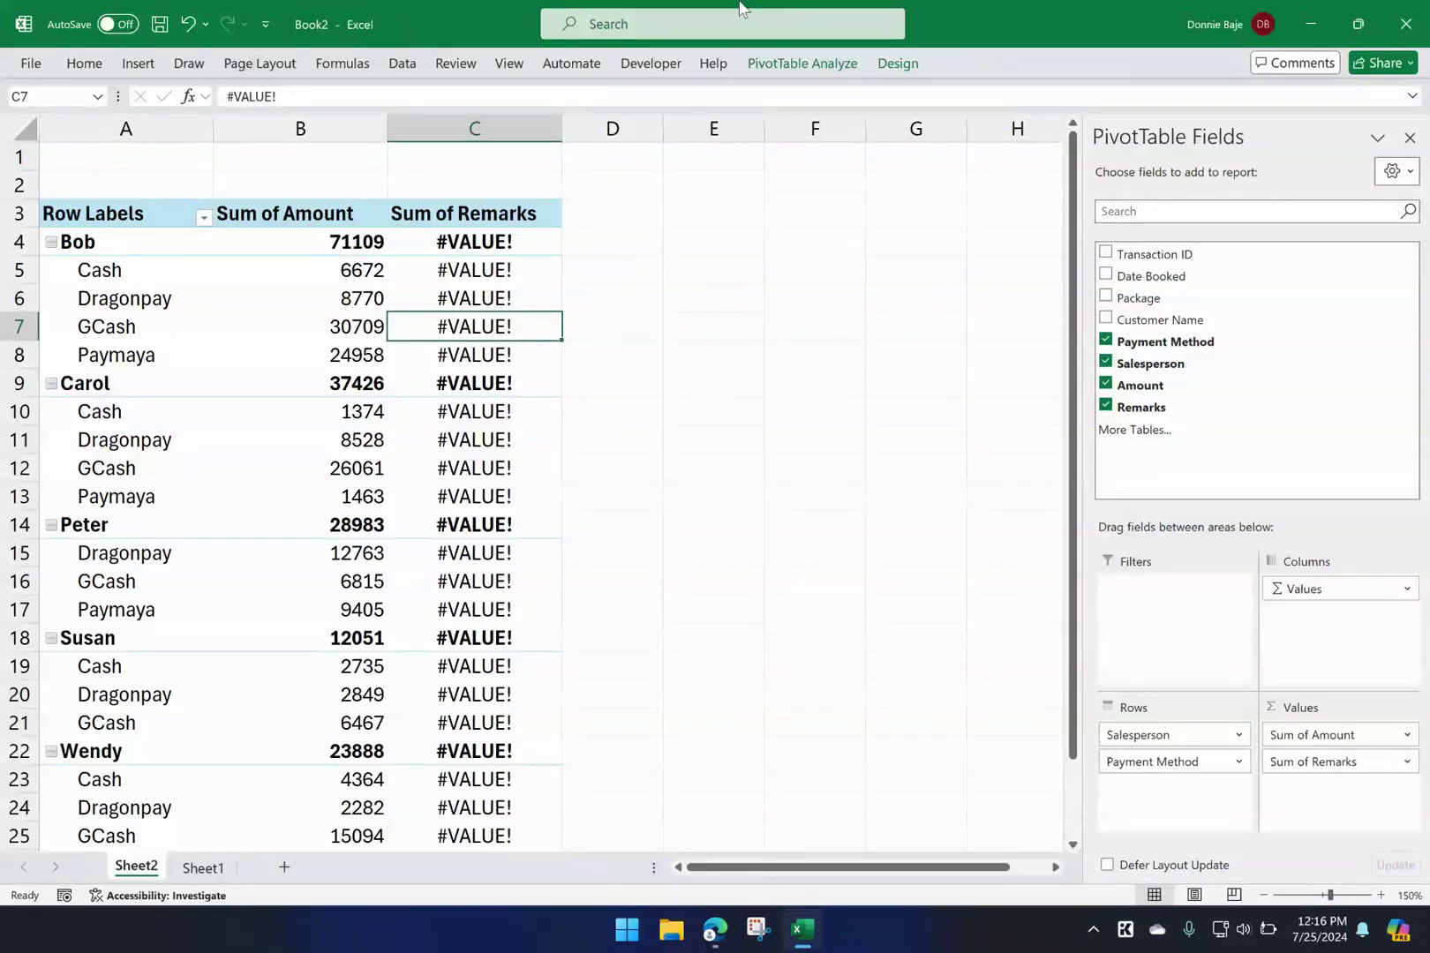
# - Load the existing Remarks calculated field in the Insert Calculated Field dialog
pyautogui.moveTo(534, 269)
pyautogui.press('Up')
pyautogui.press('Up')
pyautogui.press('Up')
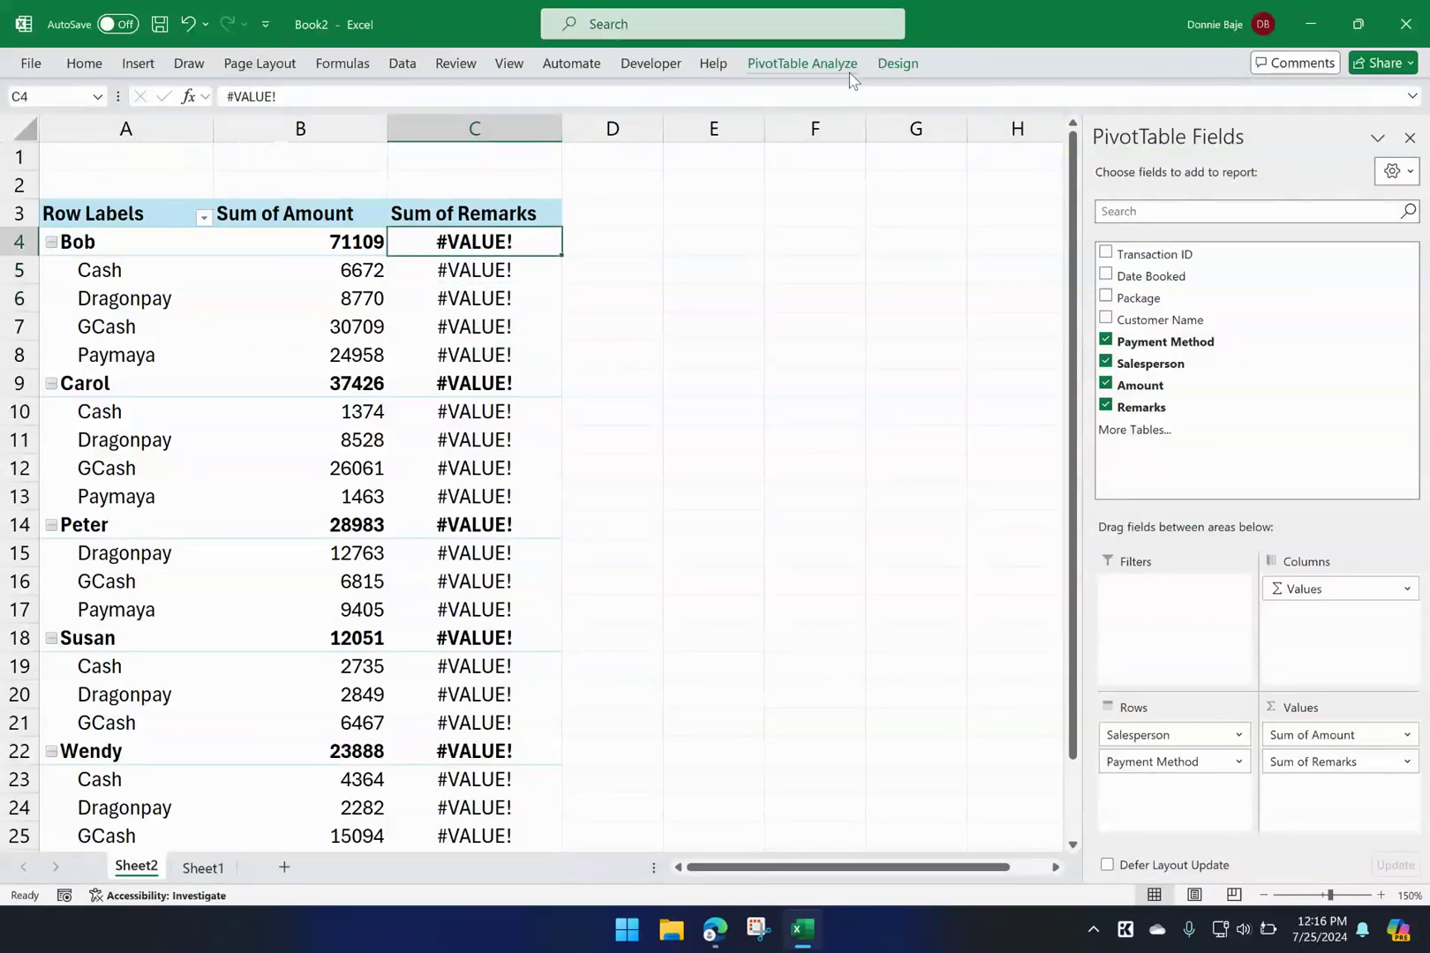
pyautogui.click(850, 73)
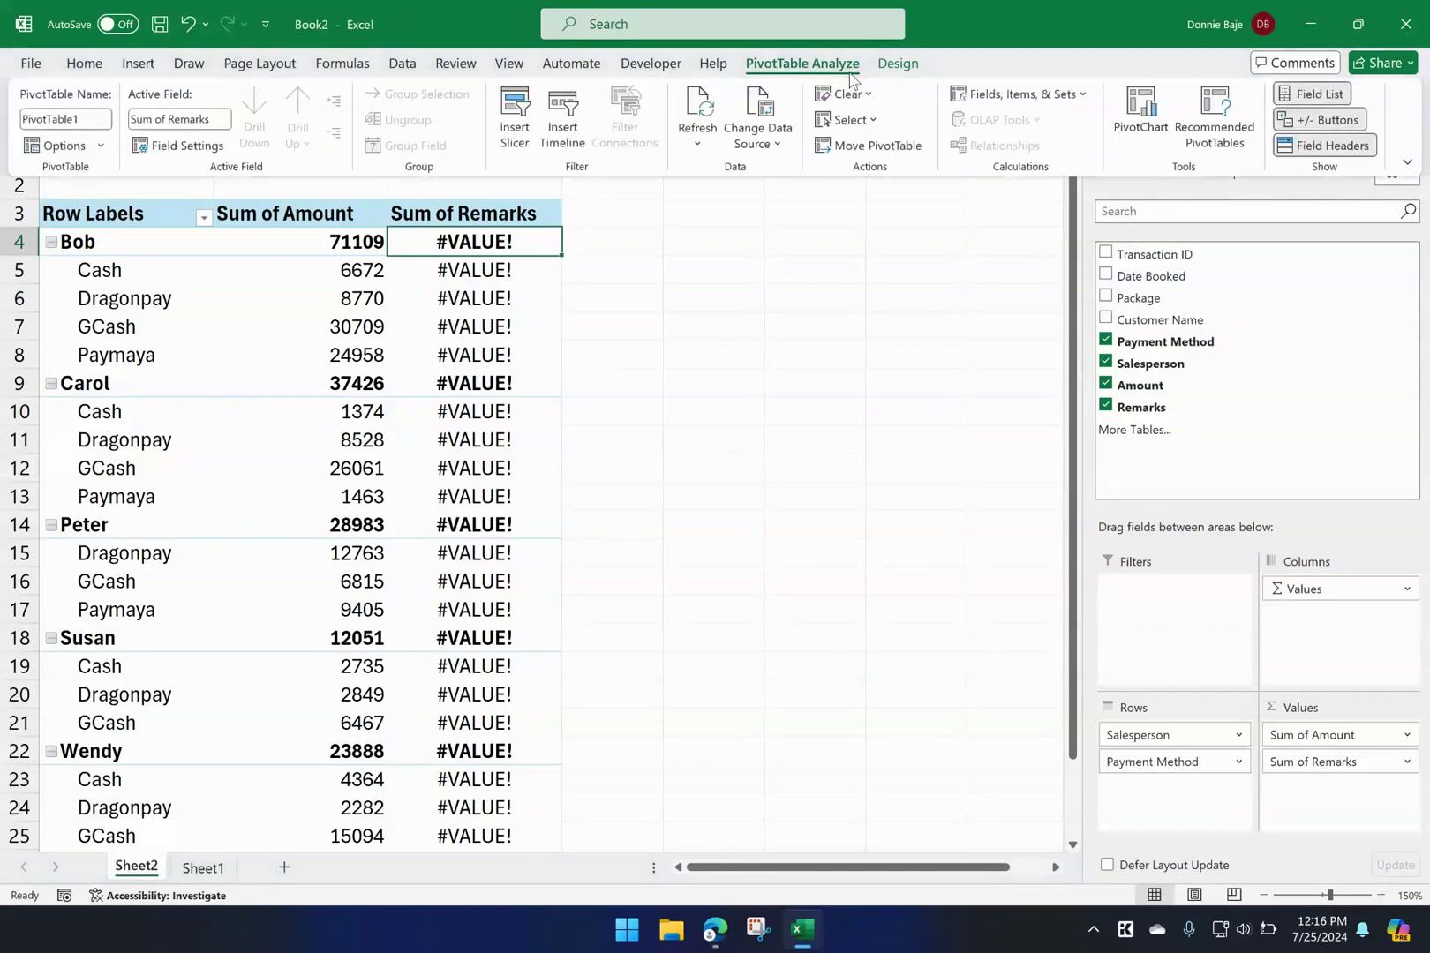
pyautogui.click(1014, 99)
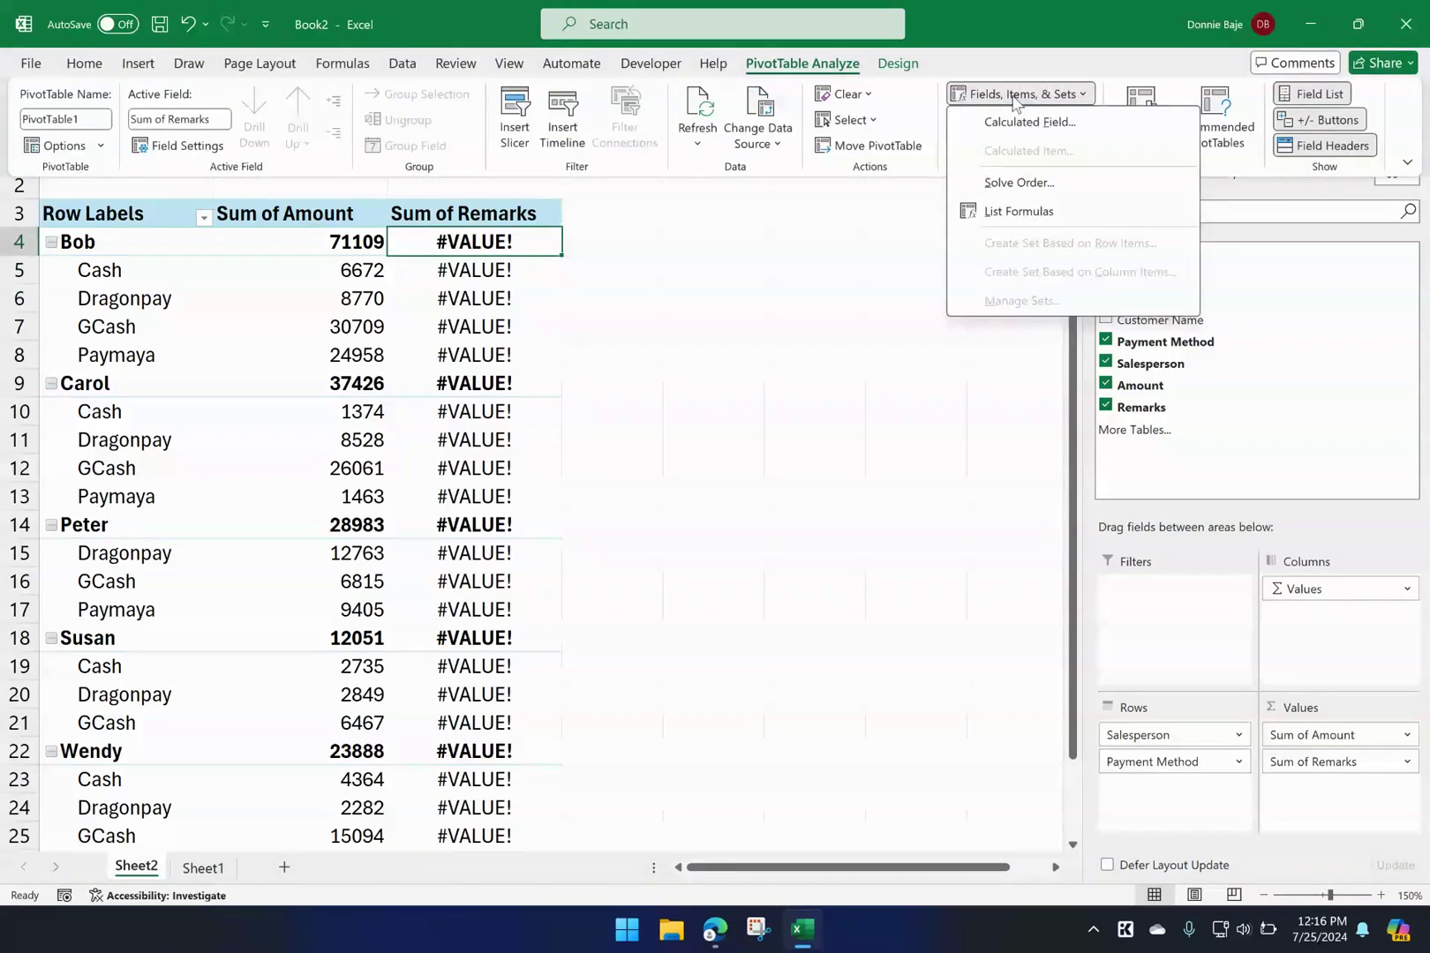
pyautogui.click(1071, 126)
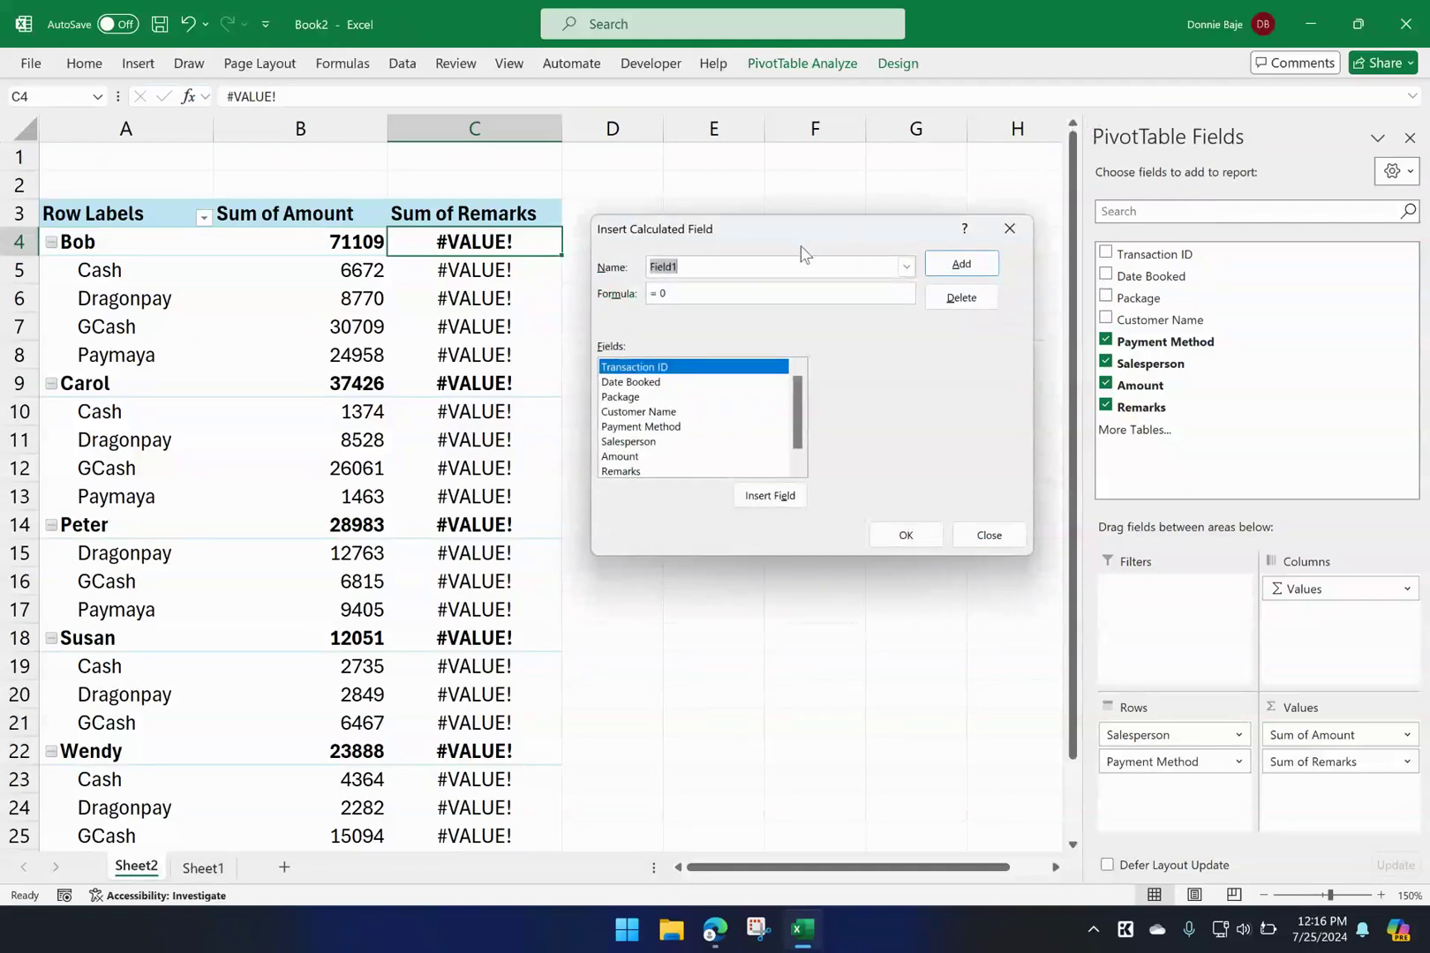
pyautogui.click(907, 266)
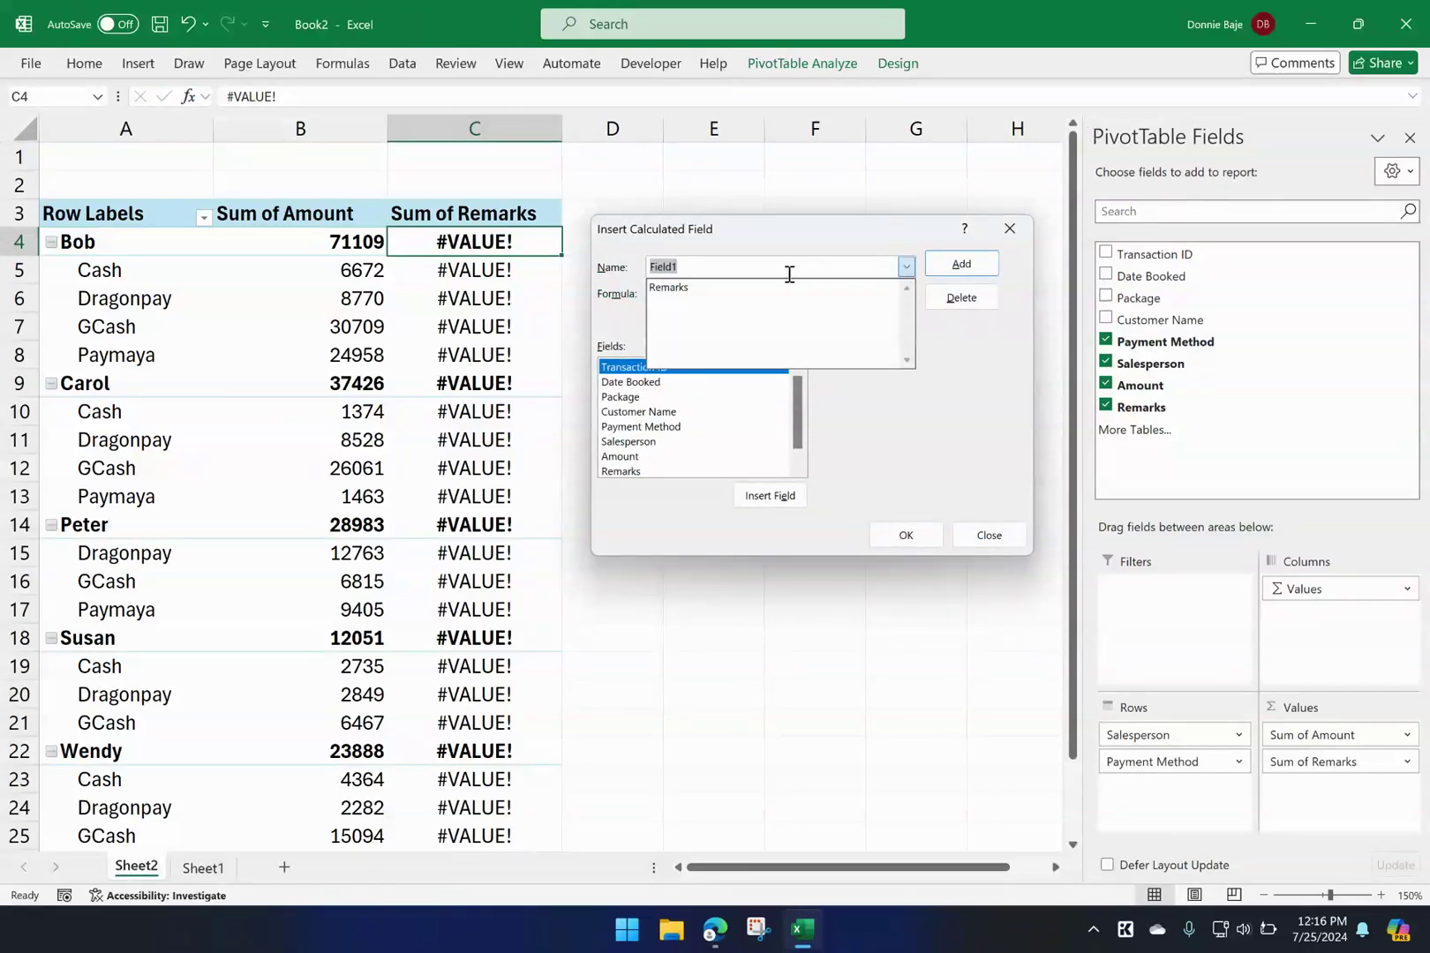
pyautogui.click(689, 288)
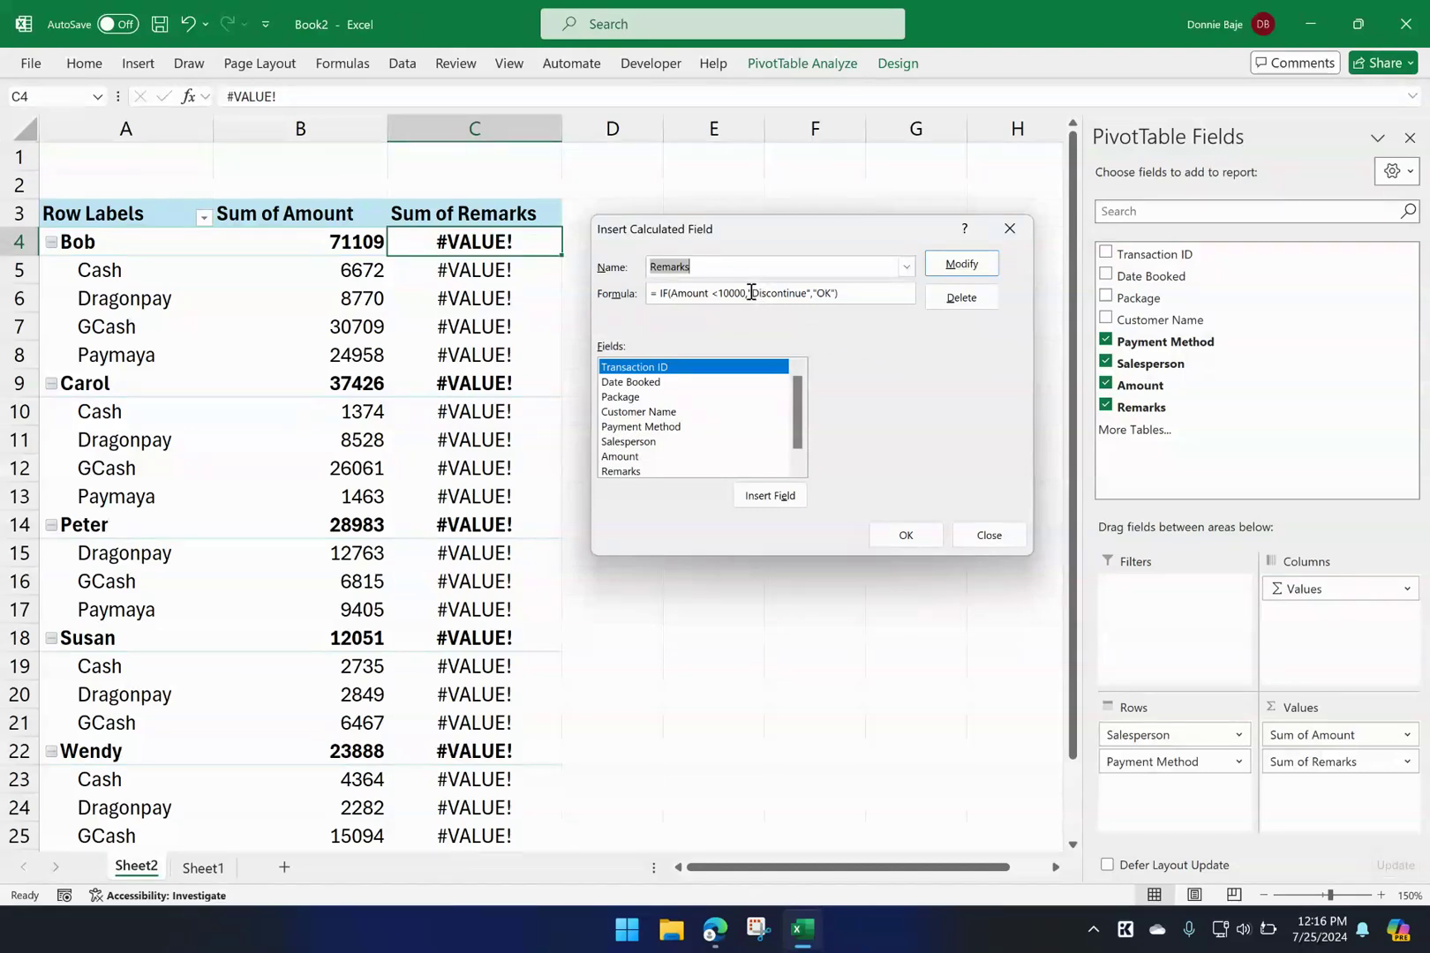
# - Change the Remarks formula to = IF(Amount <10000,1,-1) and apply it to the PivotTable
pyautogui.moveTo(750, 292); pyautogui.dragTo(880, 293)
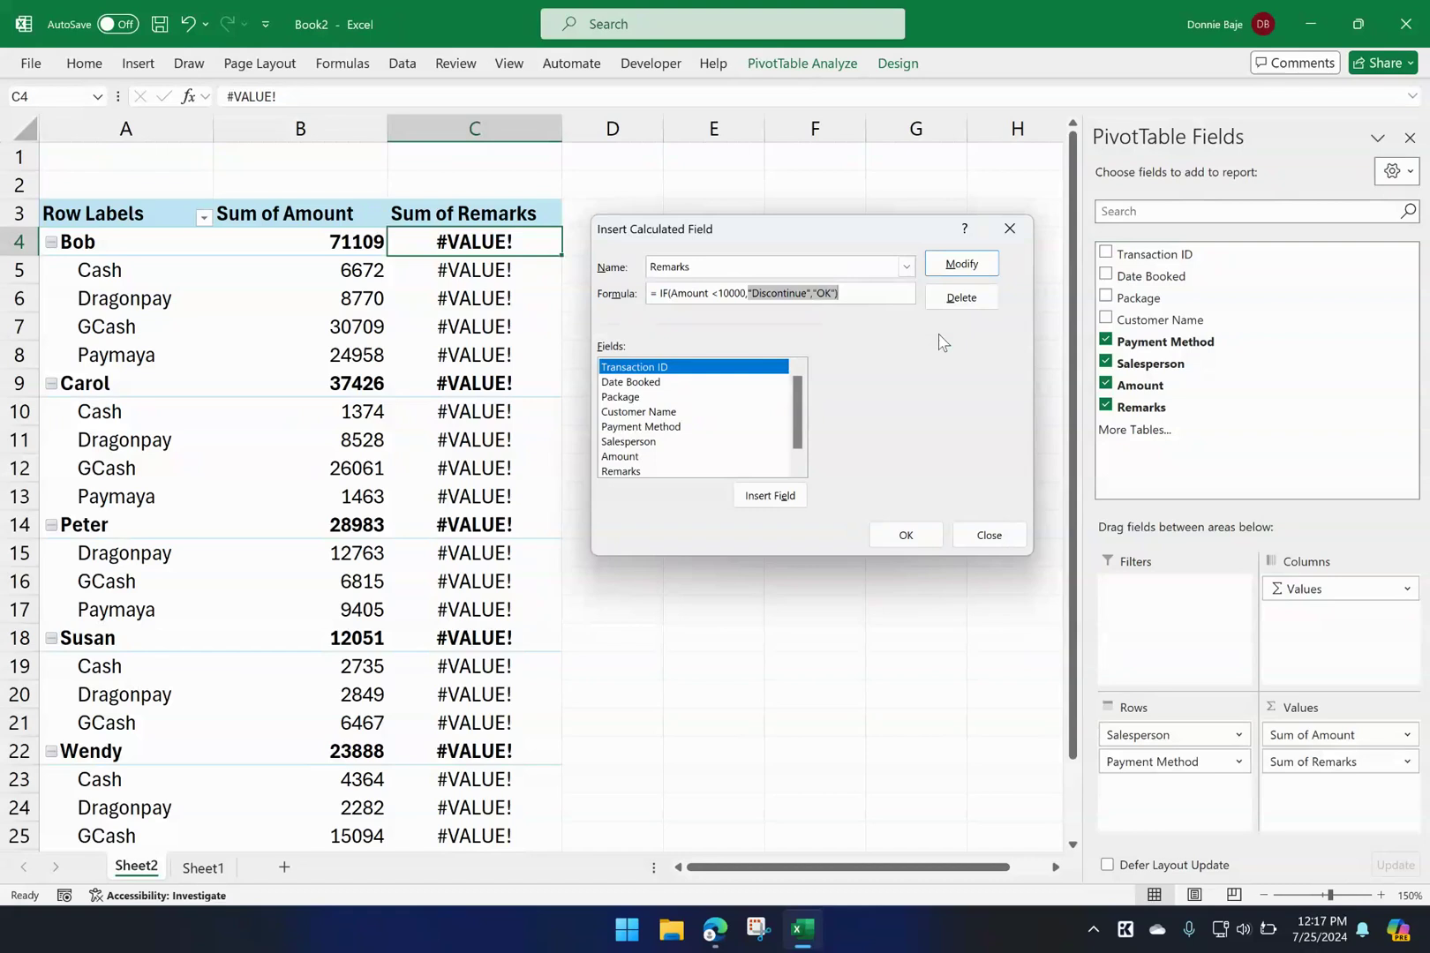
pyautogui.click(890, 298)
pyautogui.moveTo(748, 293); pyautogui.dragTo(898, 295)
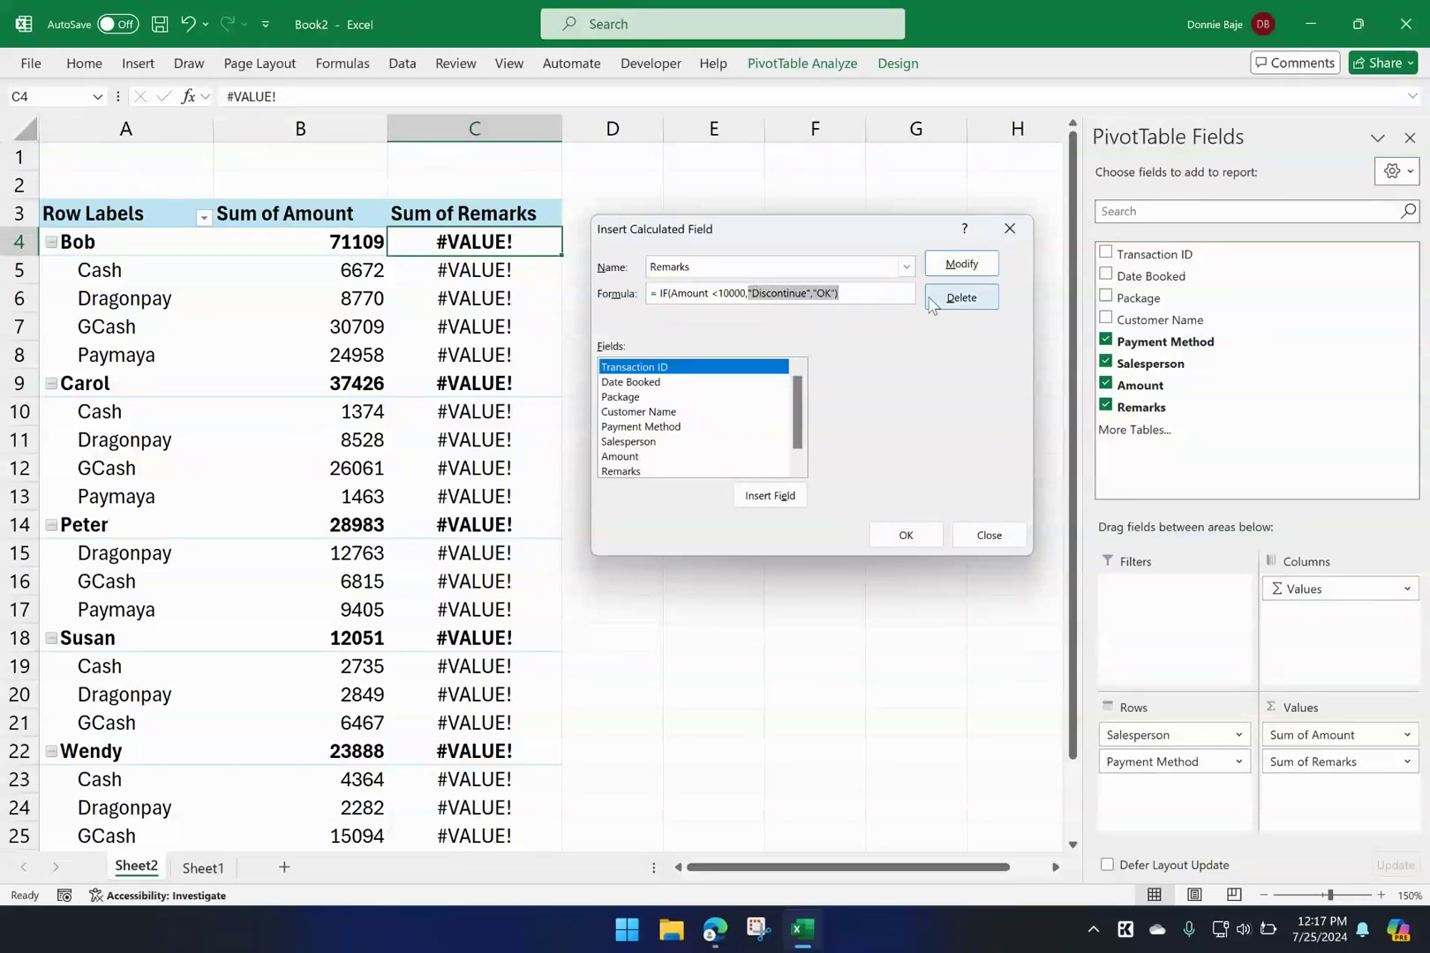
pyautogui.press('BackSpace')
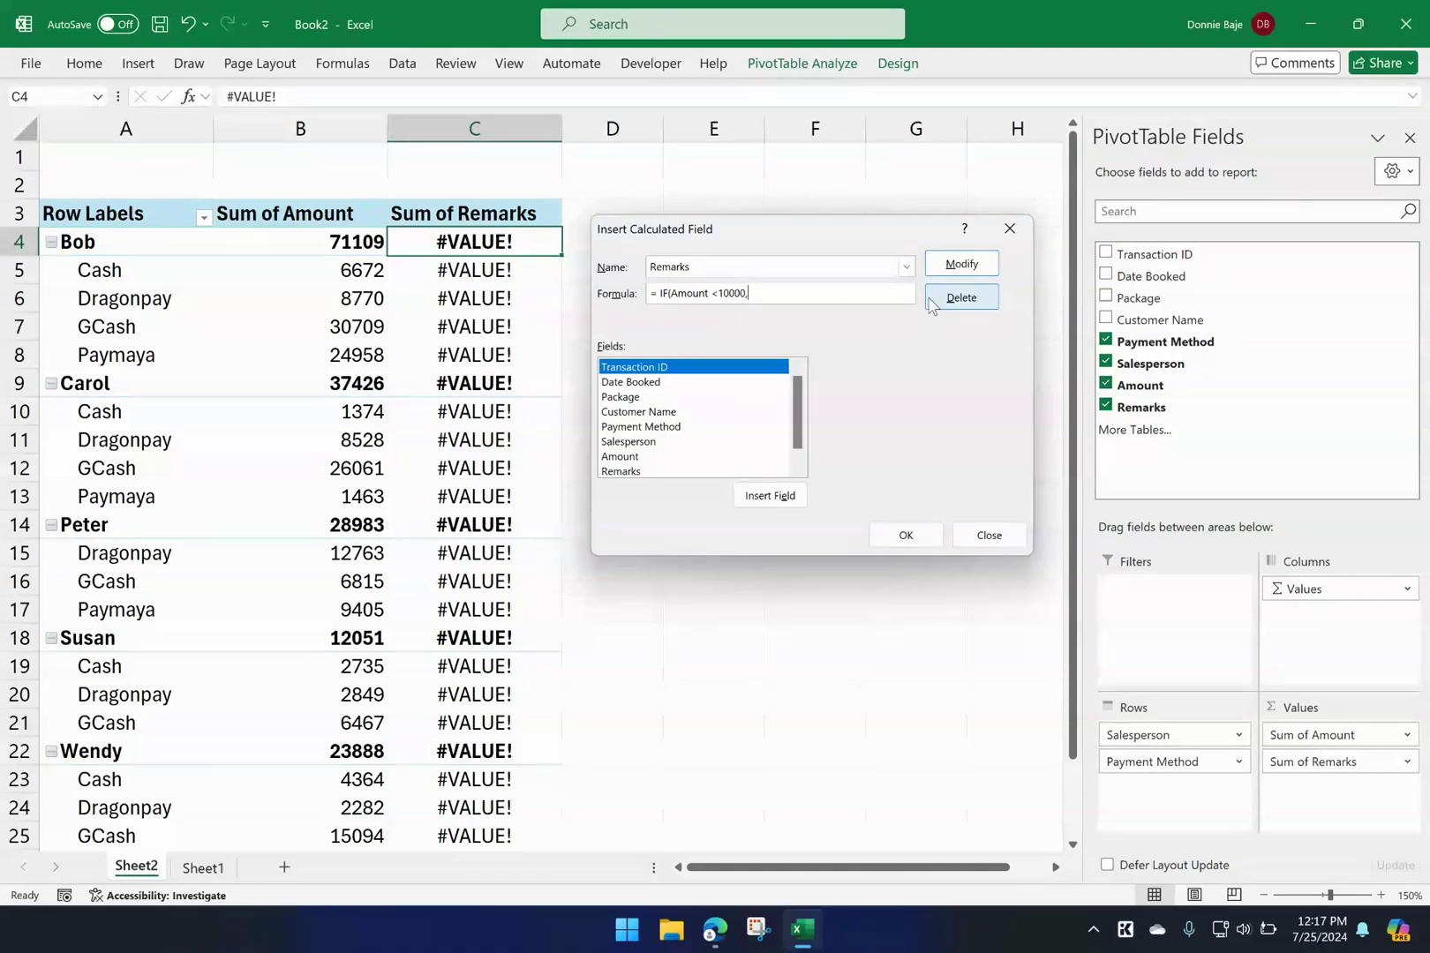
pyautogui.write('1,-1)')
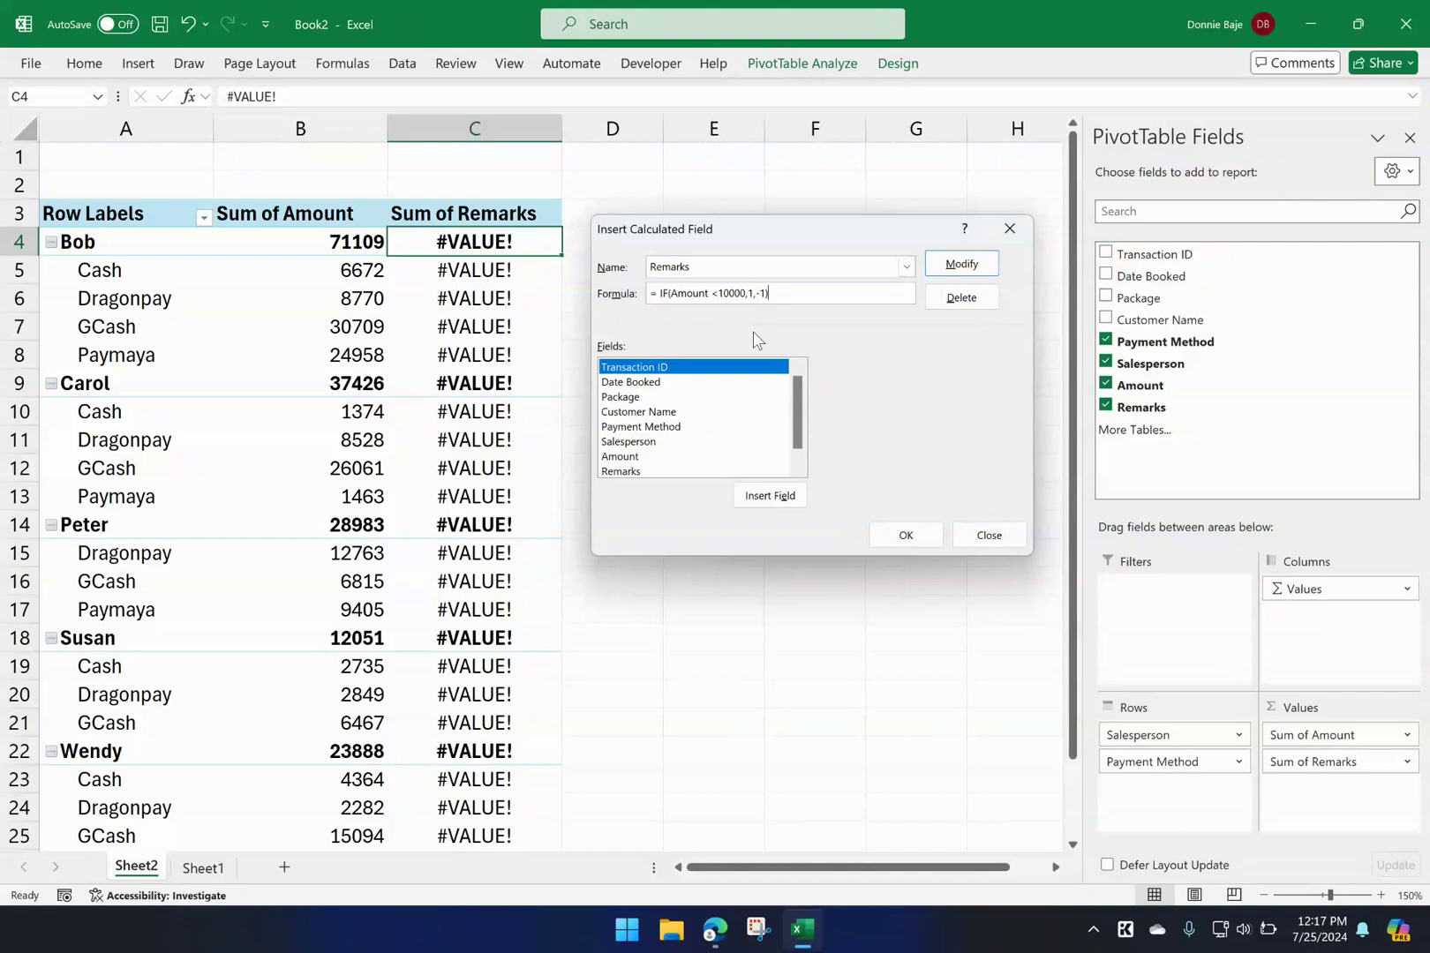
pyautogui.click(920, 540)
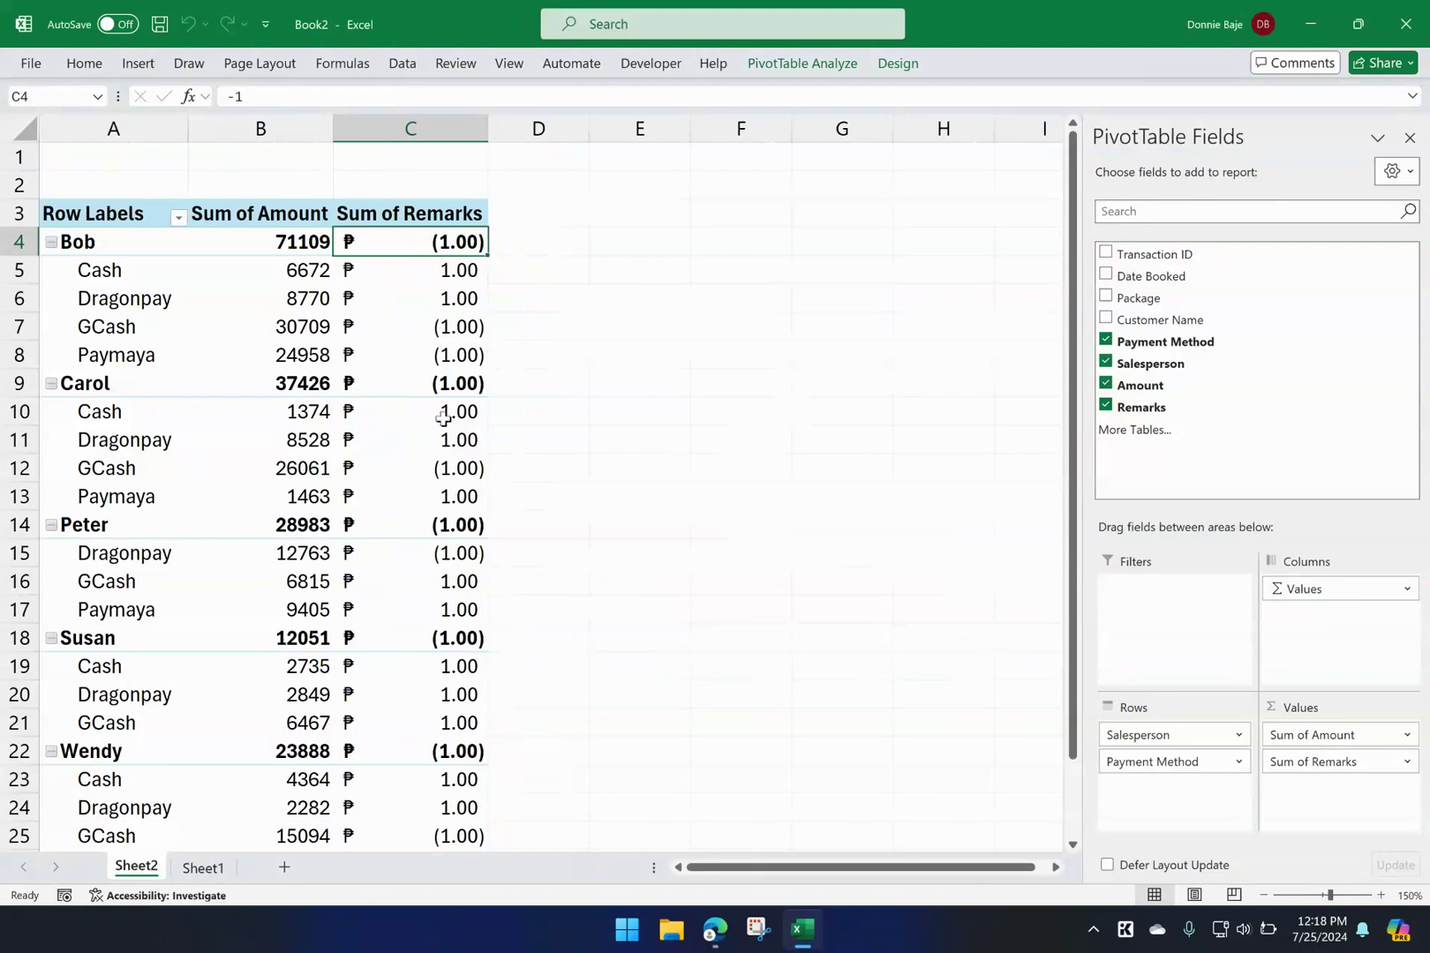
# - Widen column B of the PivotTable to separate the amounts from the remarks
pyautogui.moveTo(443, 418)
pyautogui.click(764, 240)
pyautogui.click(758, 266)
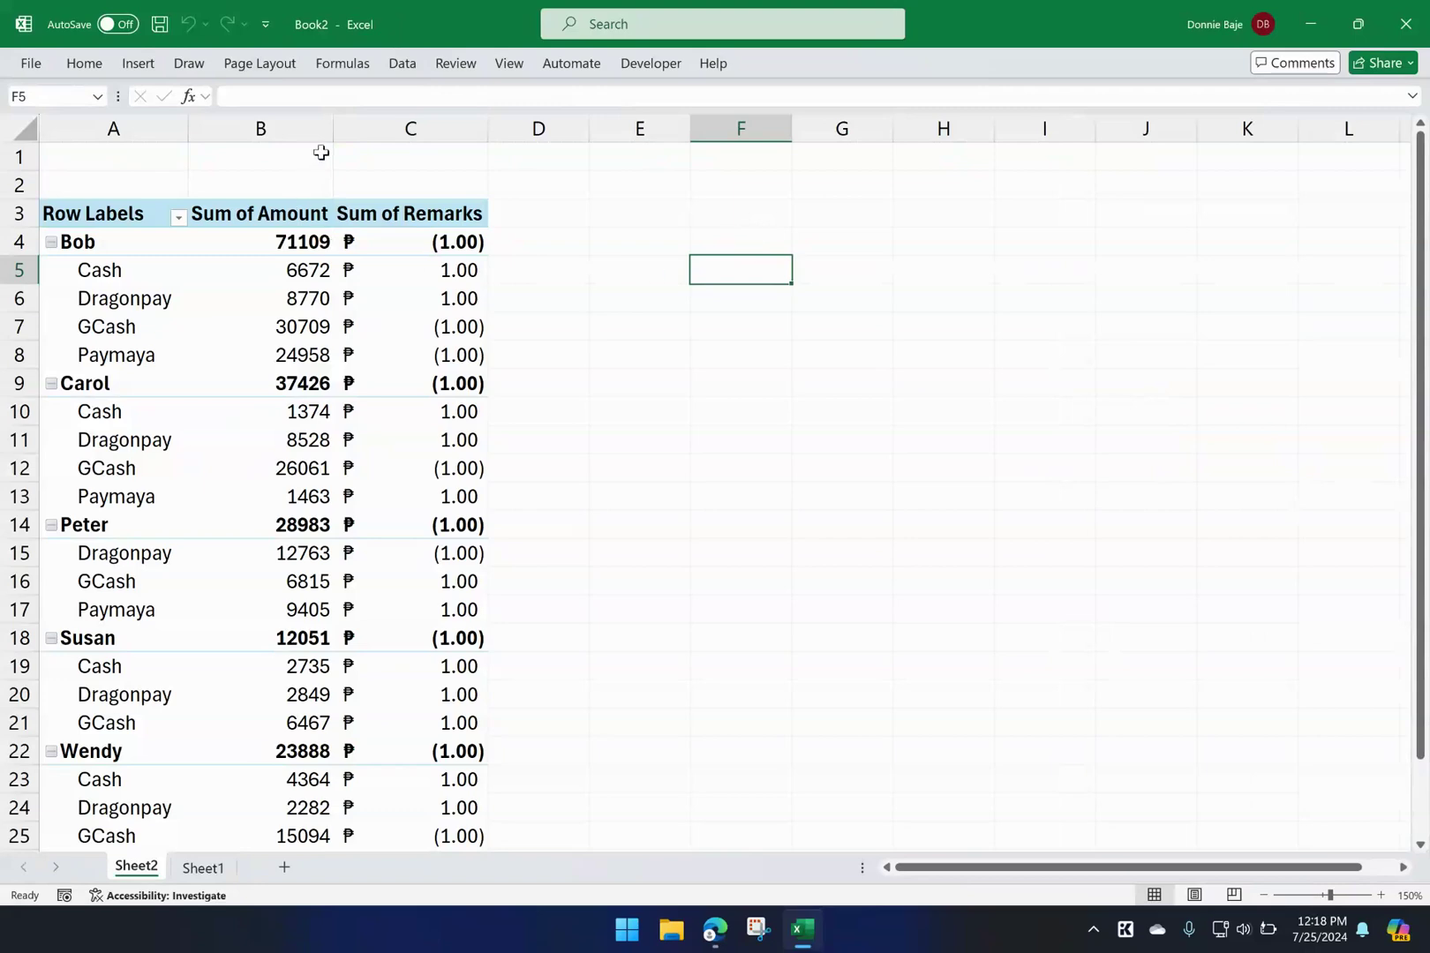
pyautogui.click(420, 112)
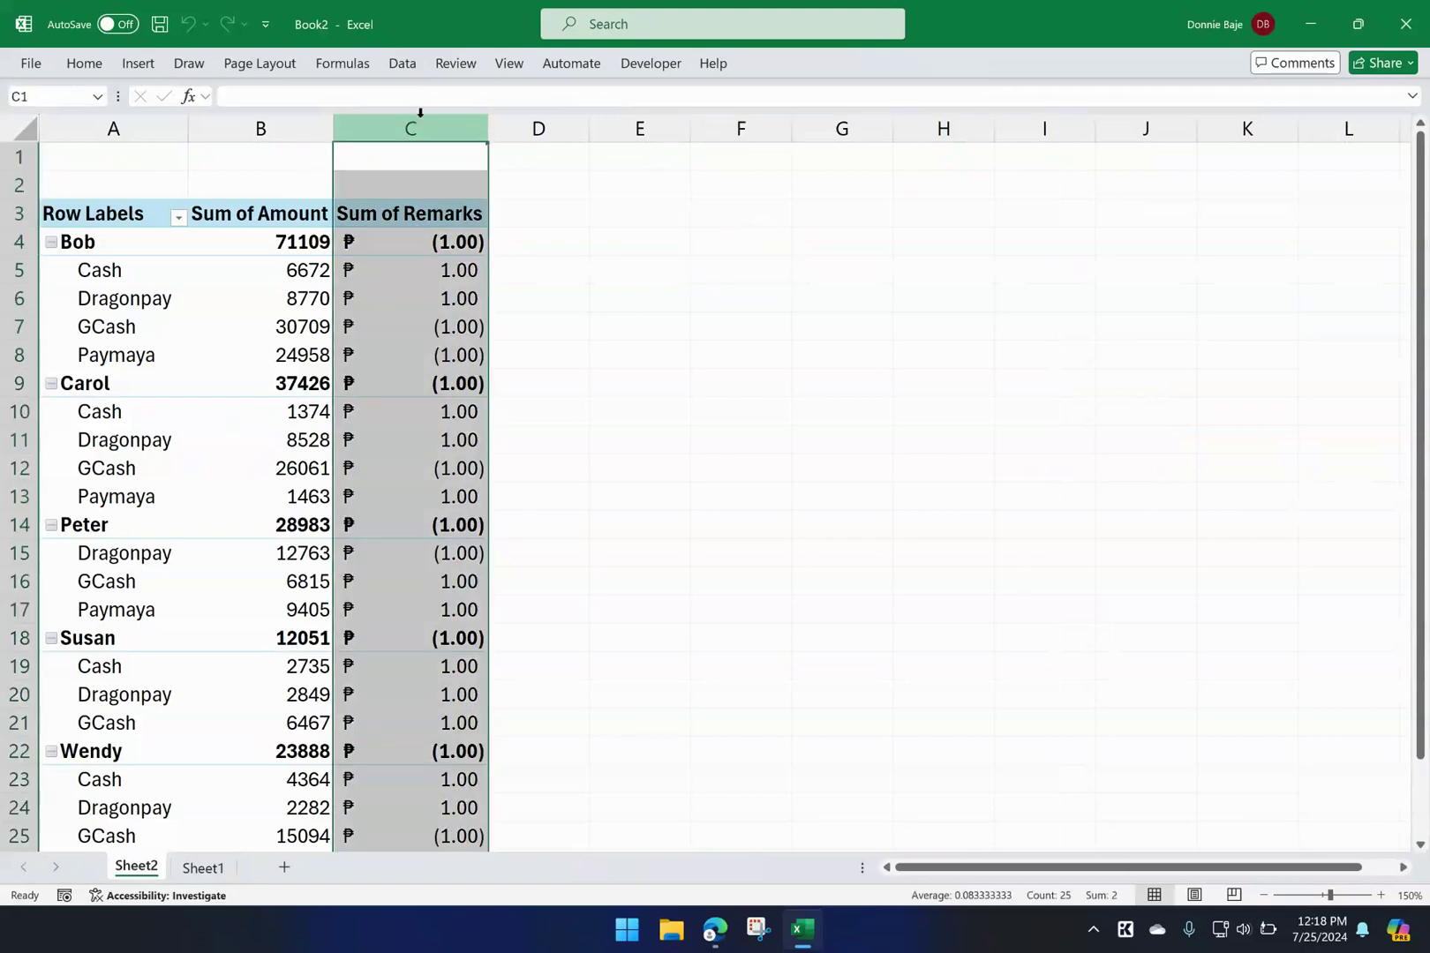
pyautogui.click(390, 294)
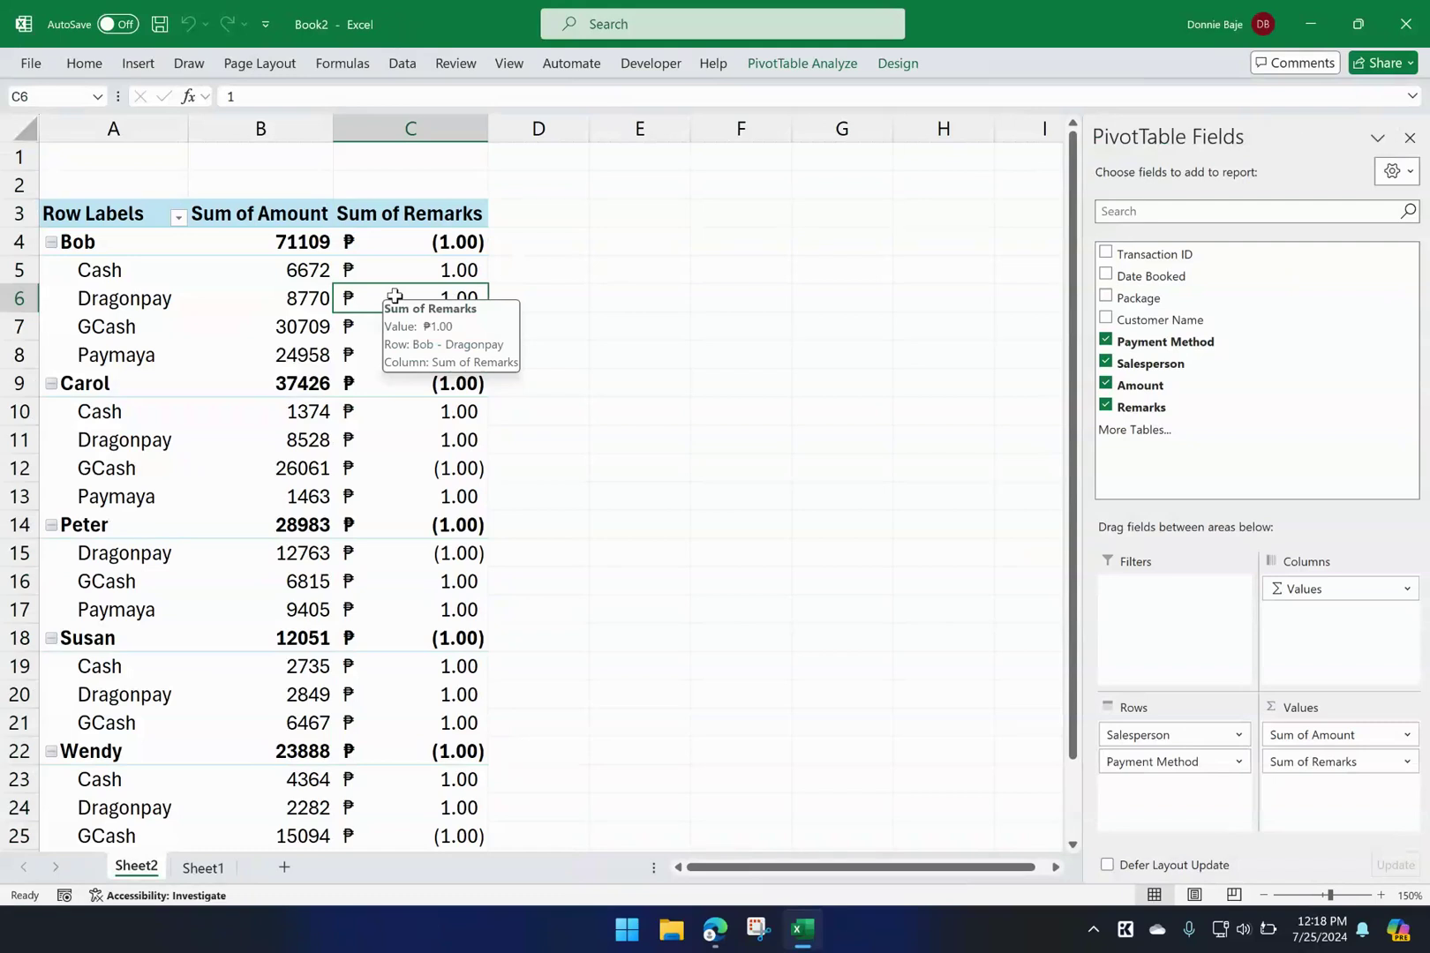
pyautogui.moveTo(335, 118); pyautogui.dragTo(385, 121)
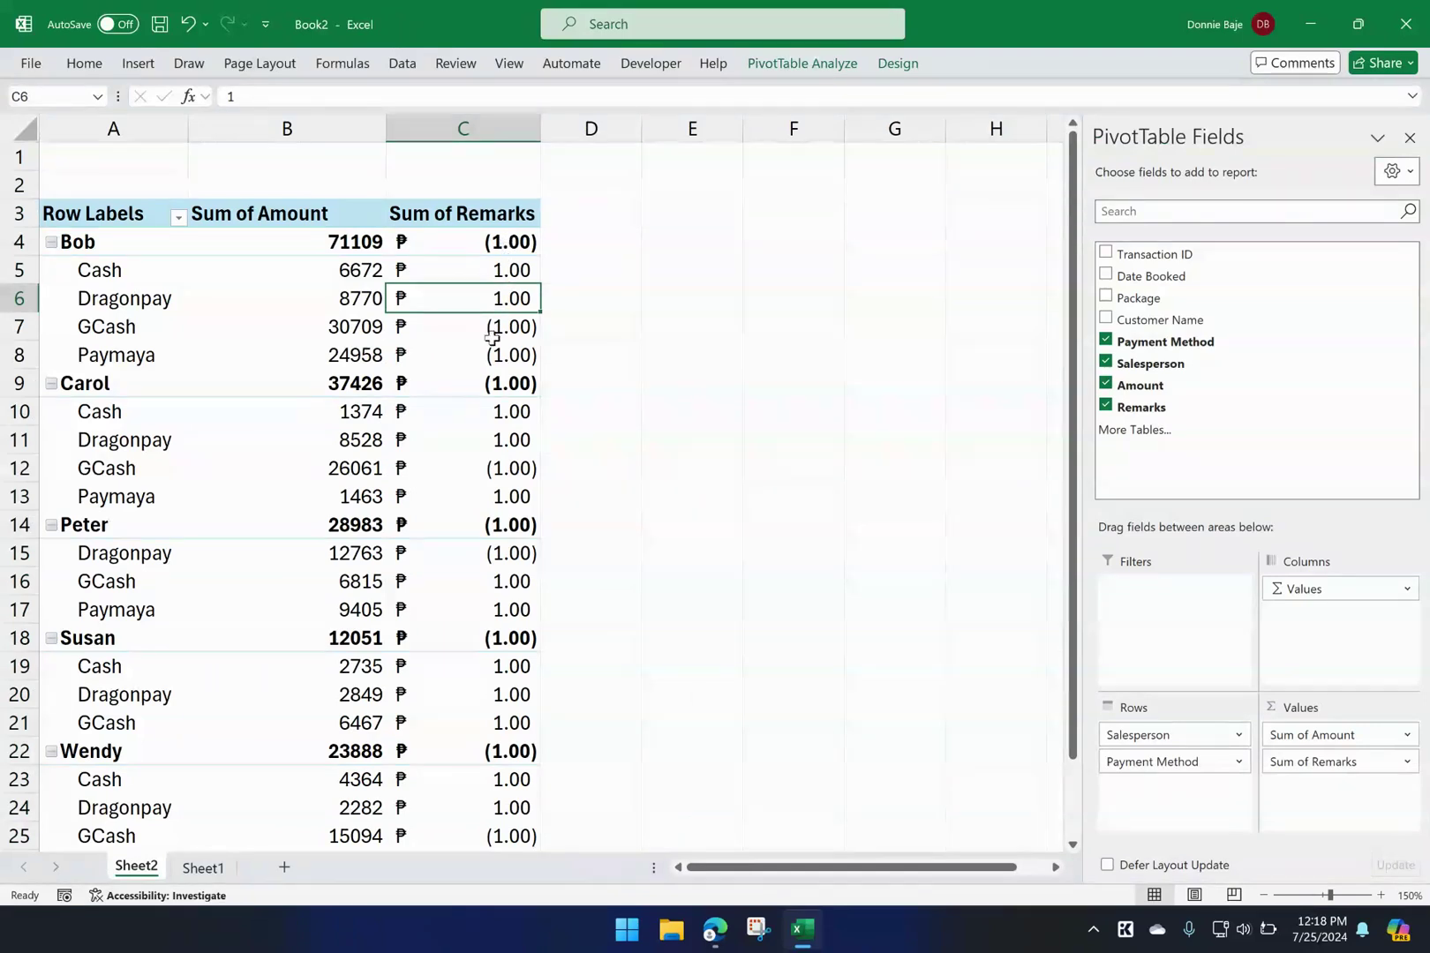
# - Start a custom number format for Sum of Remarks with "Discontinue" as the text for positive values
pyautogui.moveTo(502, 271)
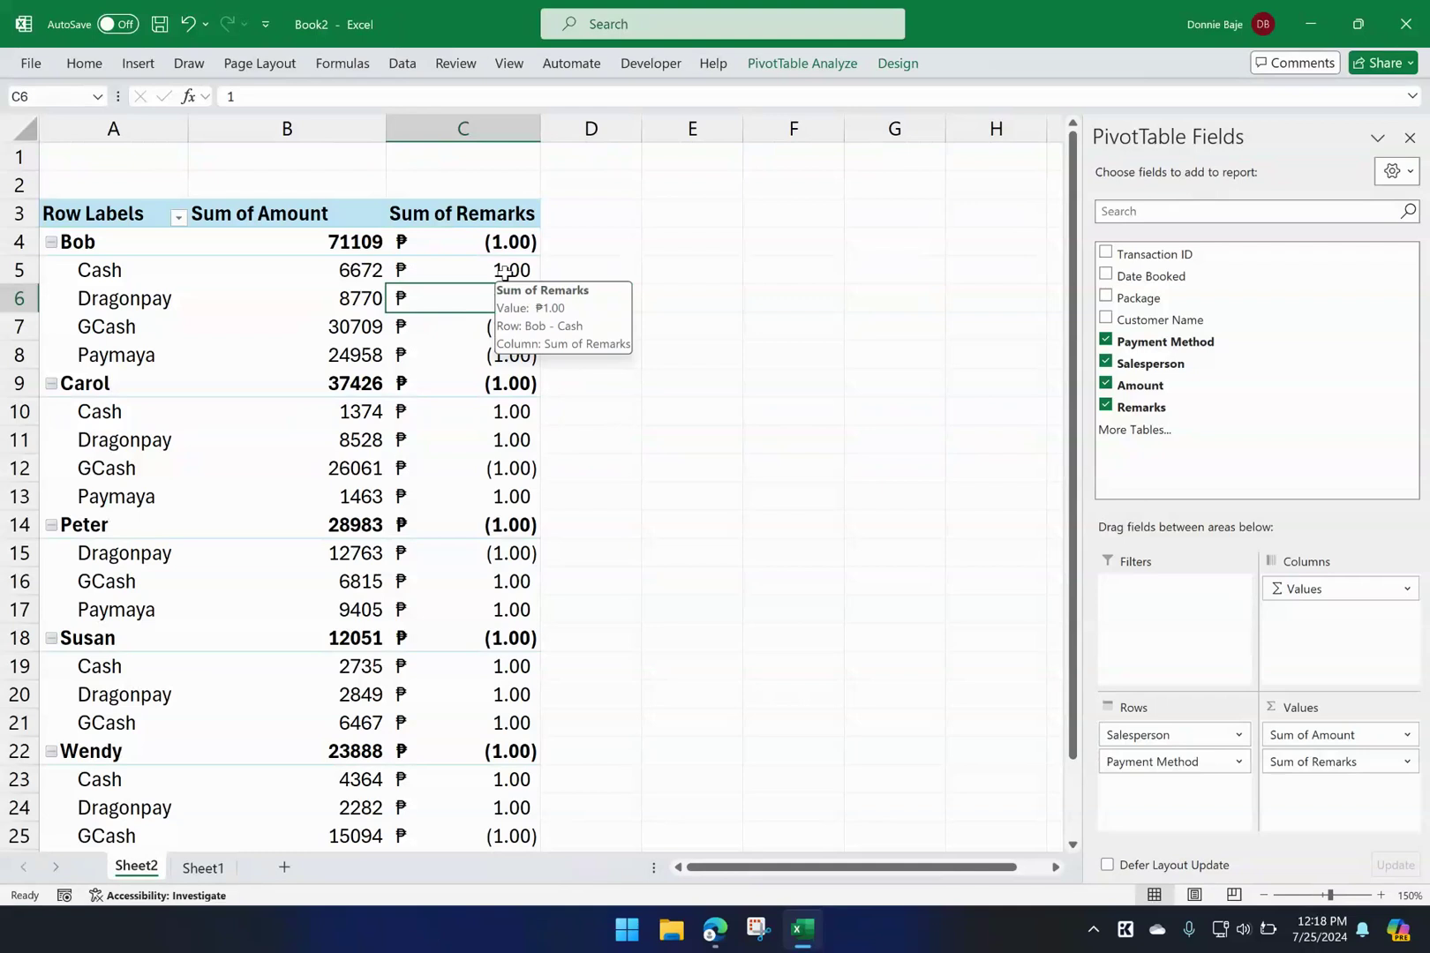
pyautogui.rightClick(502, 275)
pyautogui.rightClick(460, 339)
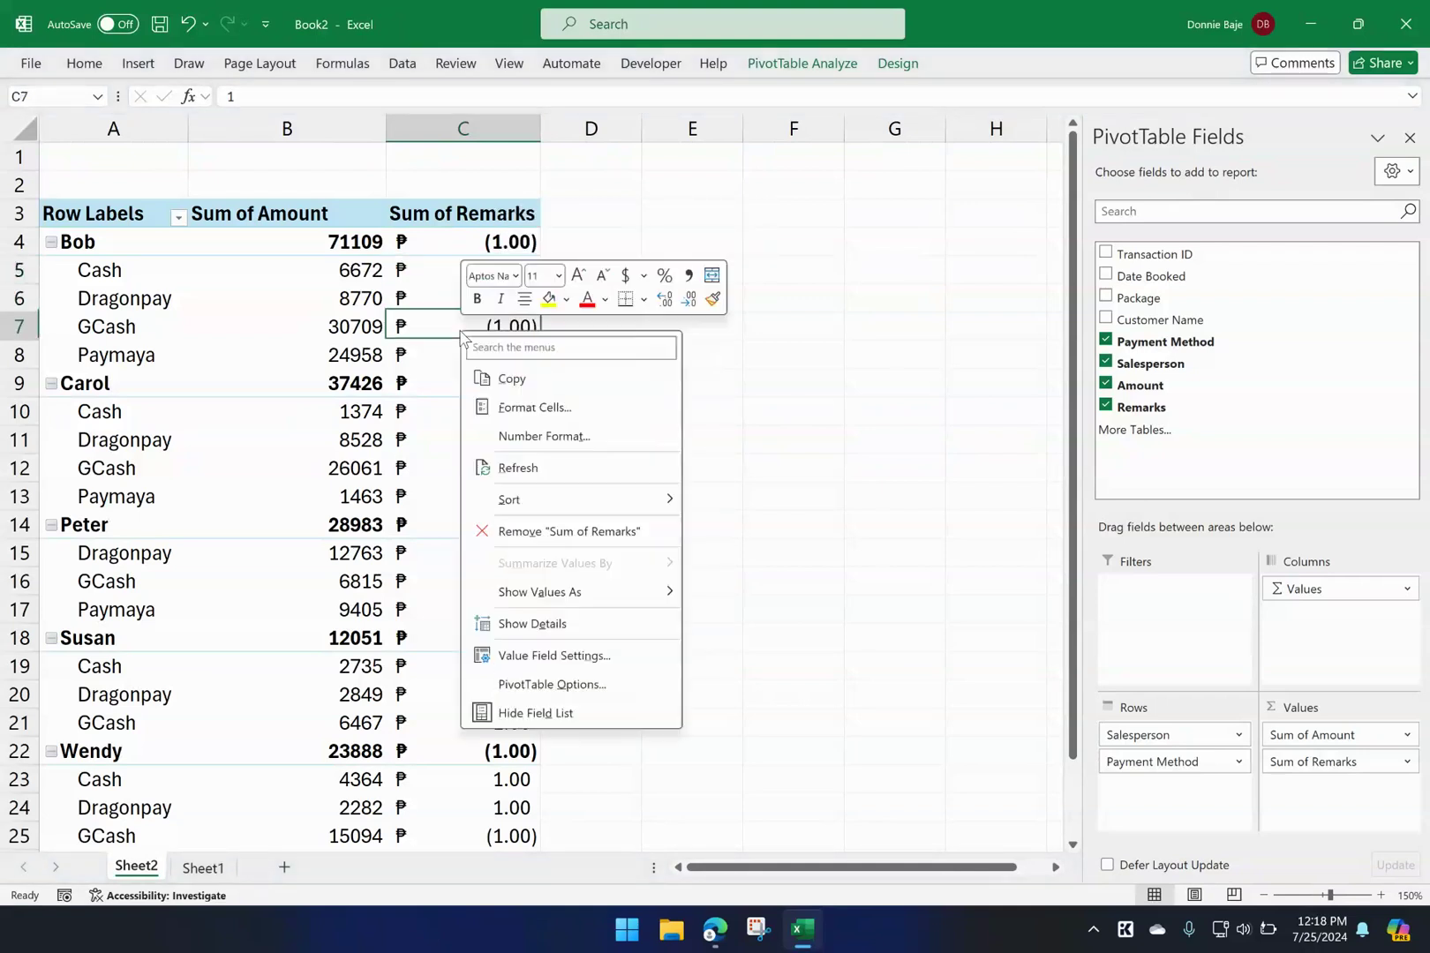
pyautogui.rightClick(424, 296)
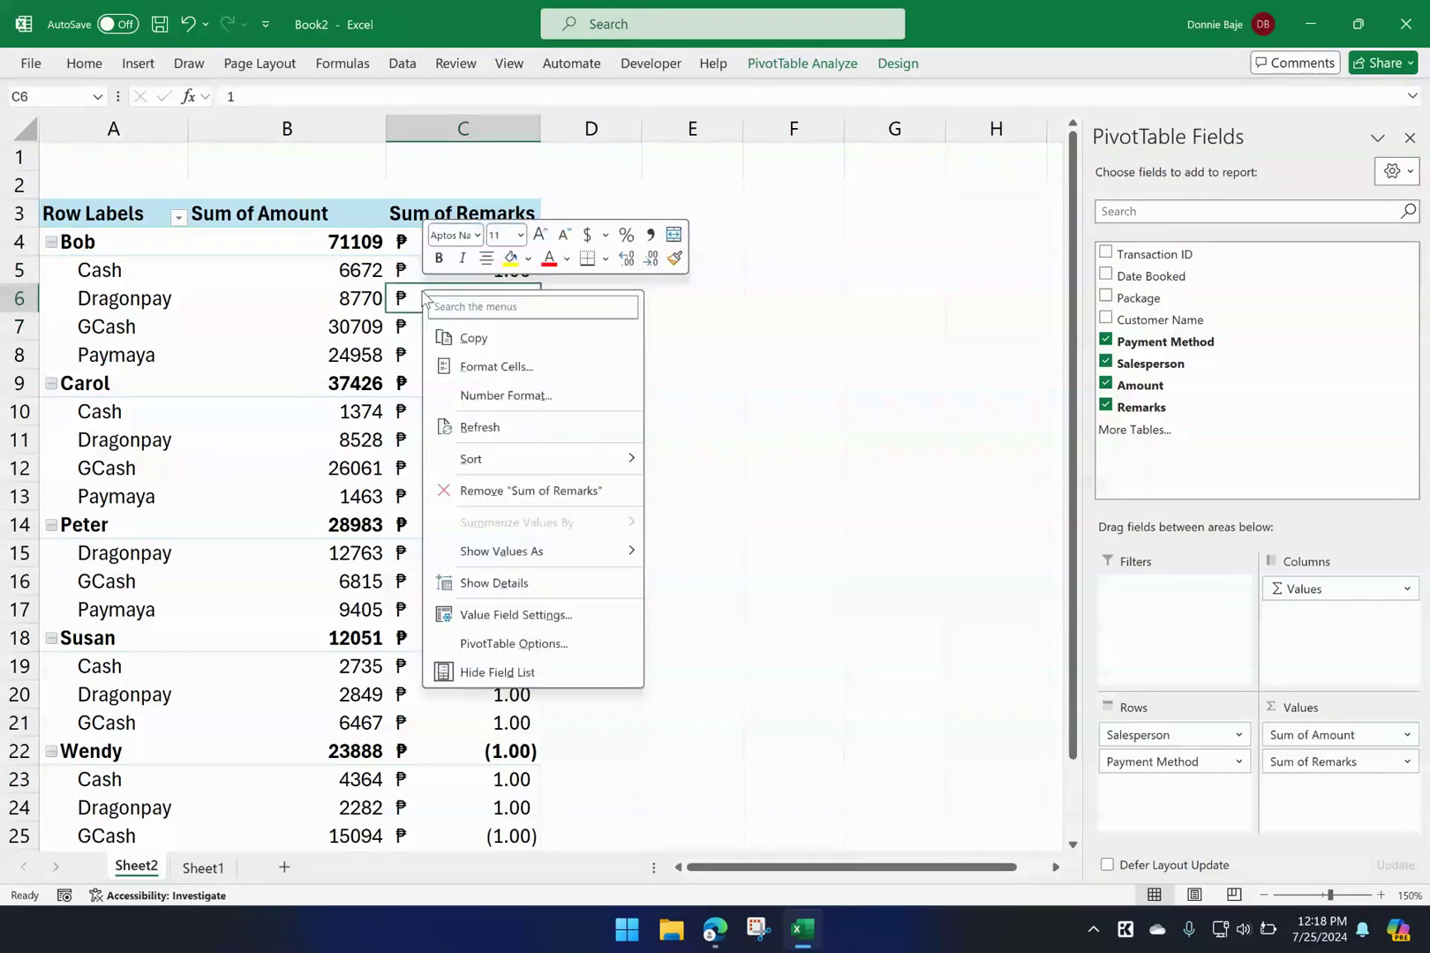
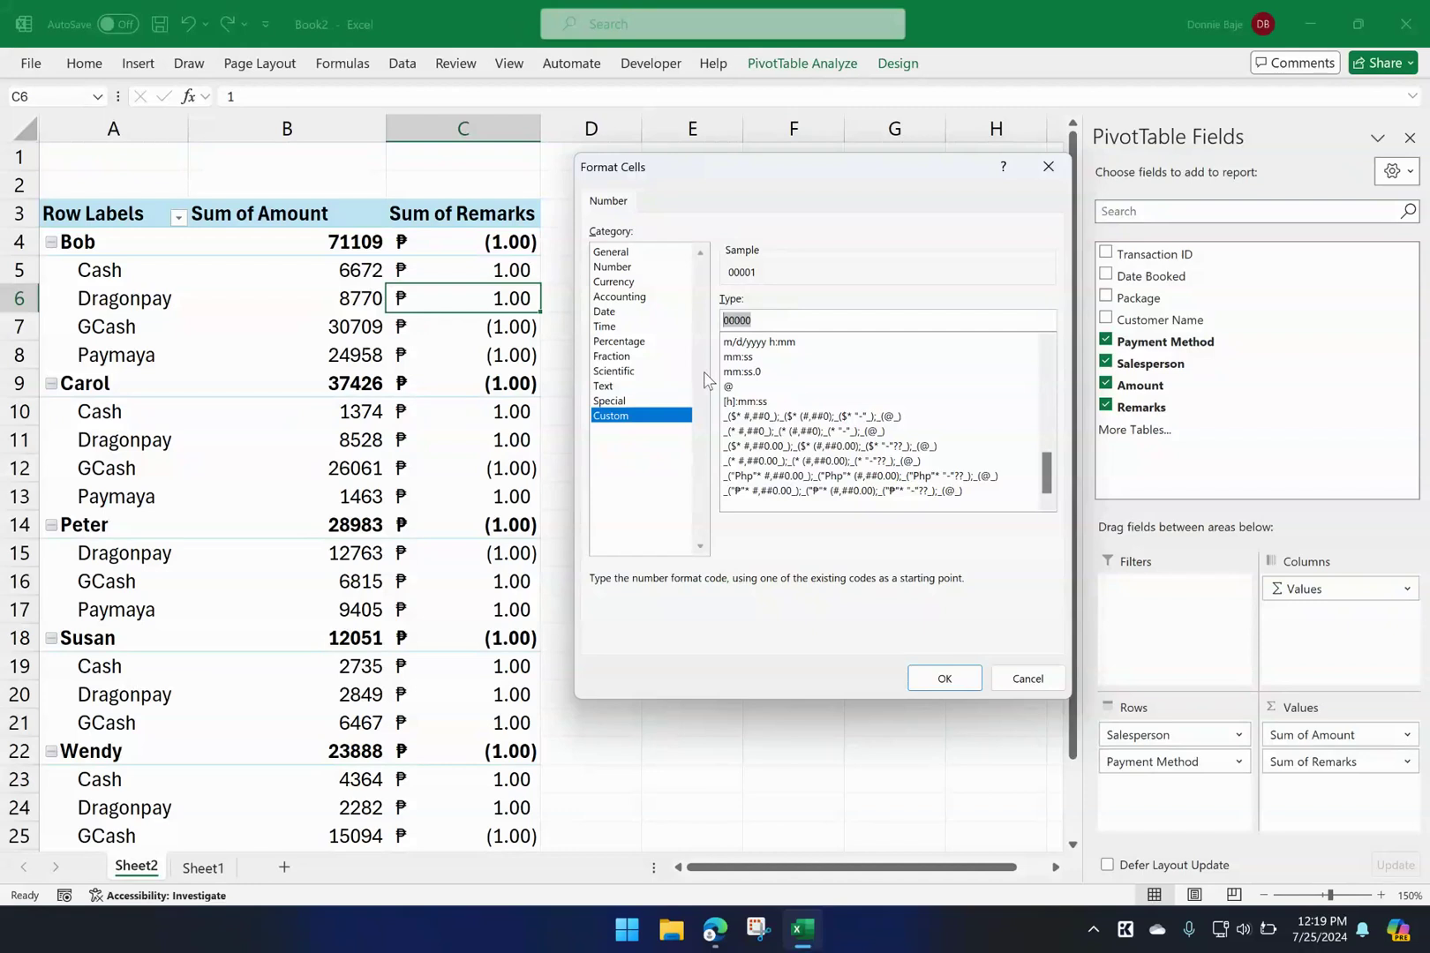
pyautogui.press('BackSpace')
pyautogui.write('"Disco')
pyautogui.write('nt')
pyautogui.write('inue')
pyautogui.write('d')
pyautogui.write('"')
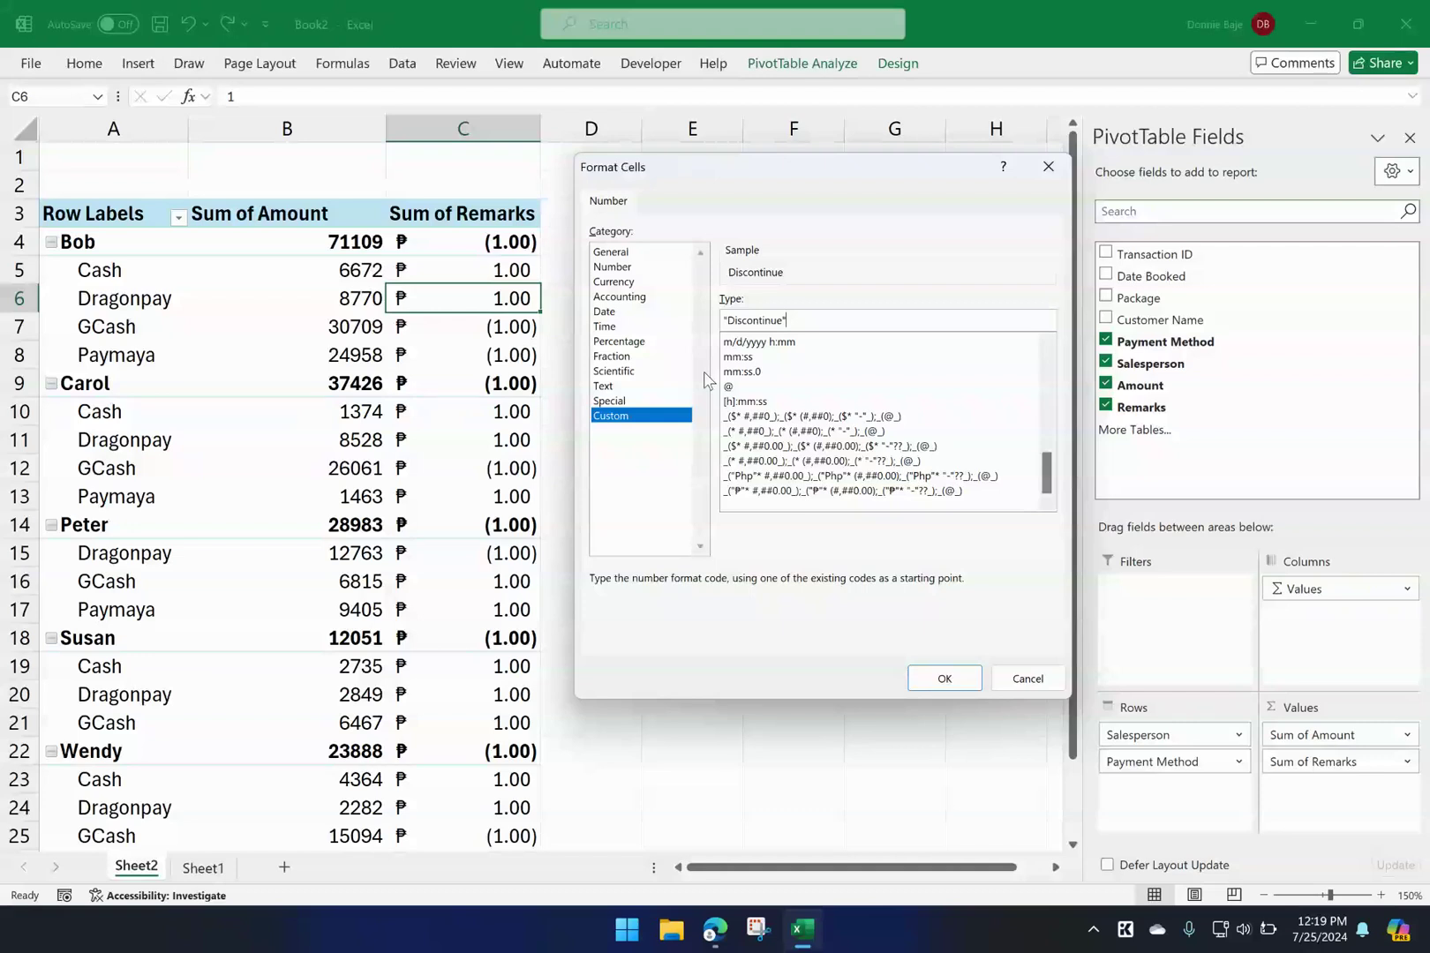
# - Complete the custom format as "Discontinue";"OK";; so negative values read OK, and apply it to Sum of Remarks
pyautogui.write(';')
pyautogui.write('"OK')
pyautogui.write(';')
pyautogui.write(';')
pyautogui.press('BackSpace')
pyautogui.write(';')
pyautogui.tripleClick(765, 321)
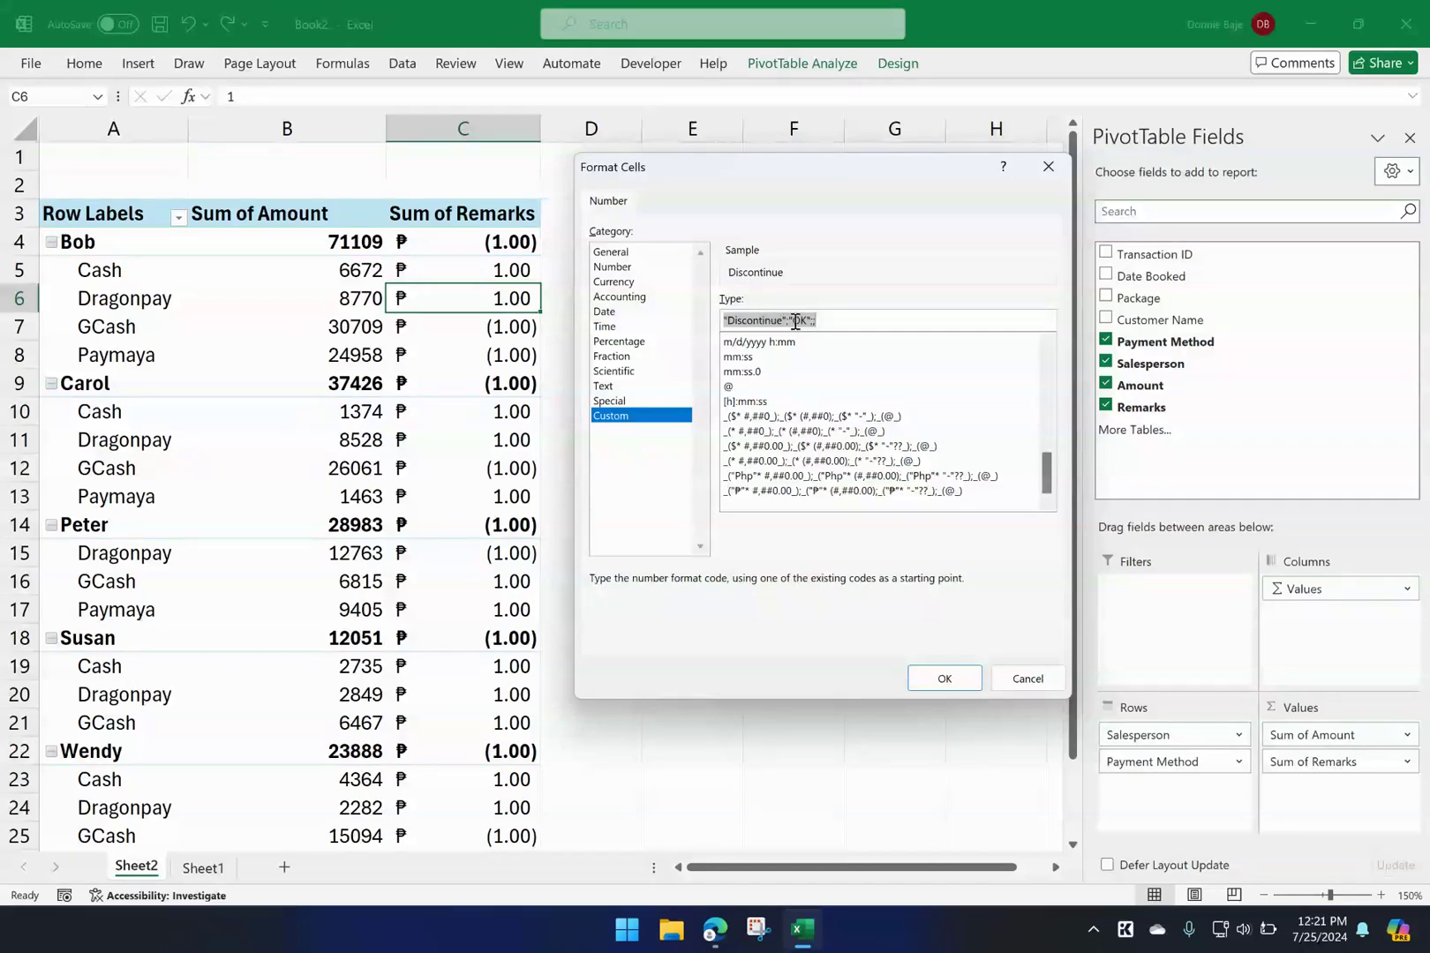
pyautogui.click(814, 321)
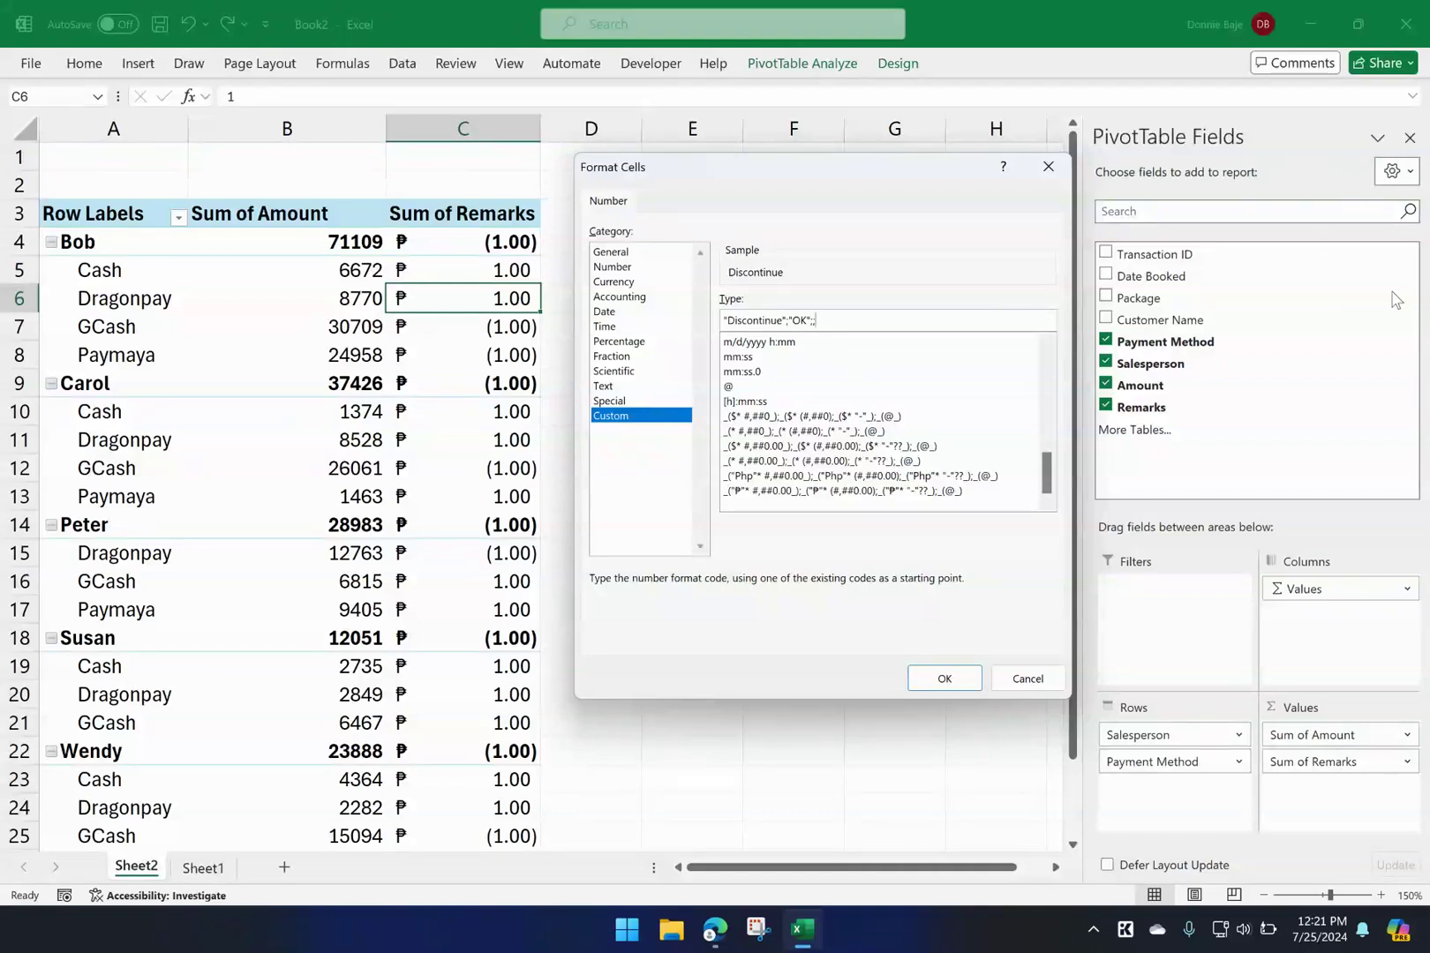
pyautogui.click(942, 678)
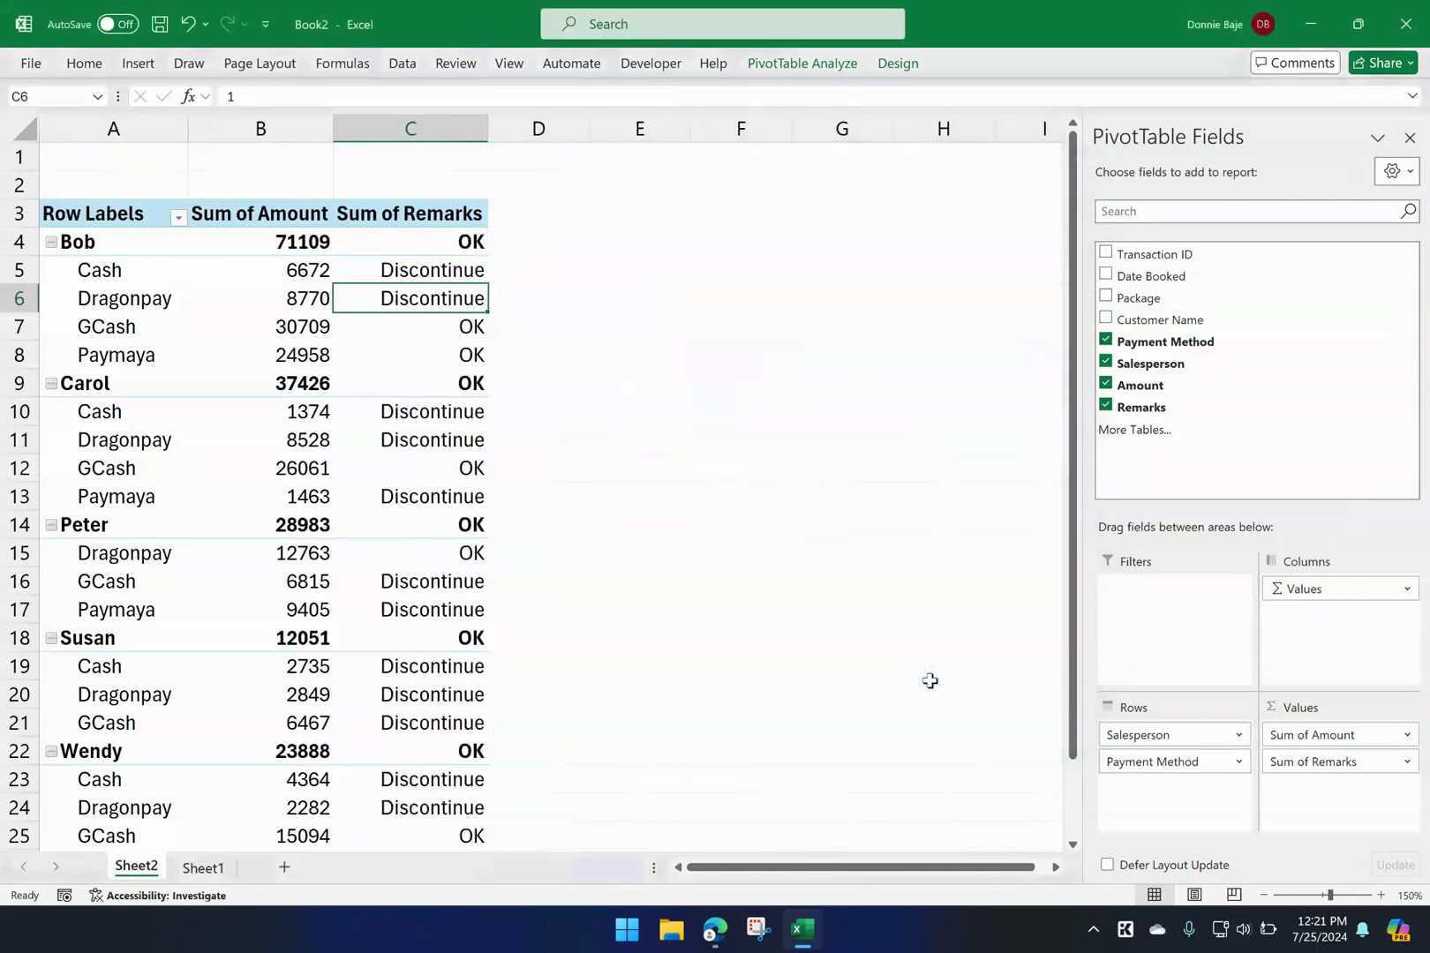
# - Widen columns A to C of the reformatted PivotTable to one equal width
pyautogui.moveTo(142, 129); pyautogui.dragTo(398, 129)
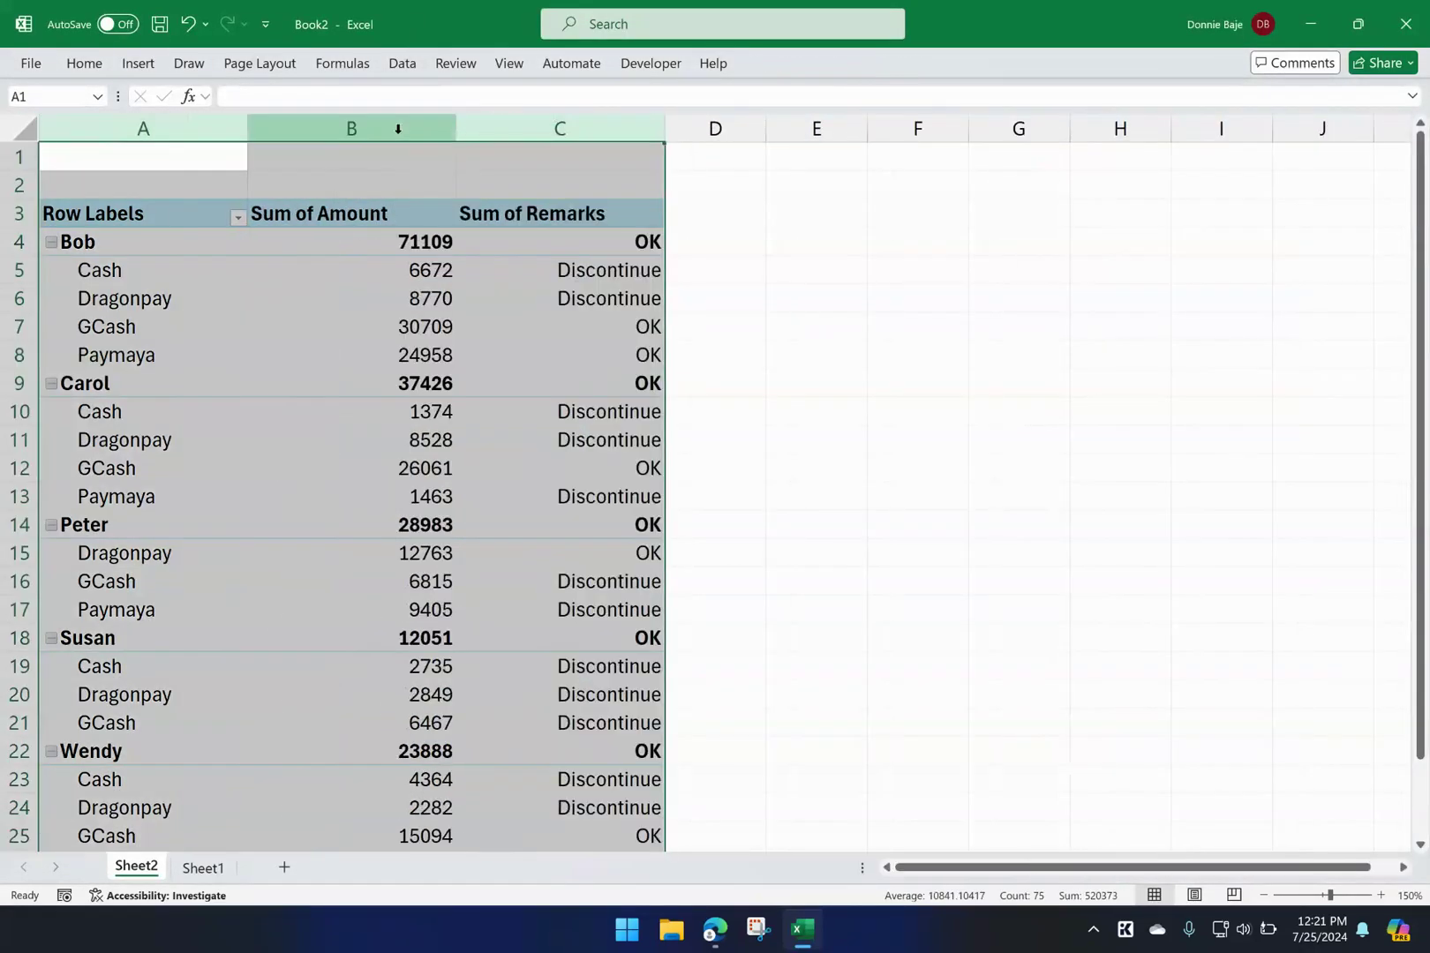
pyautogui.click(652, 370)
pyautogui.click(560, 469)
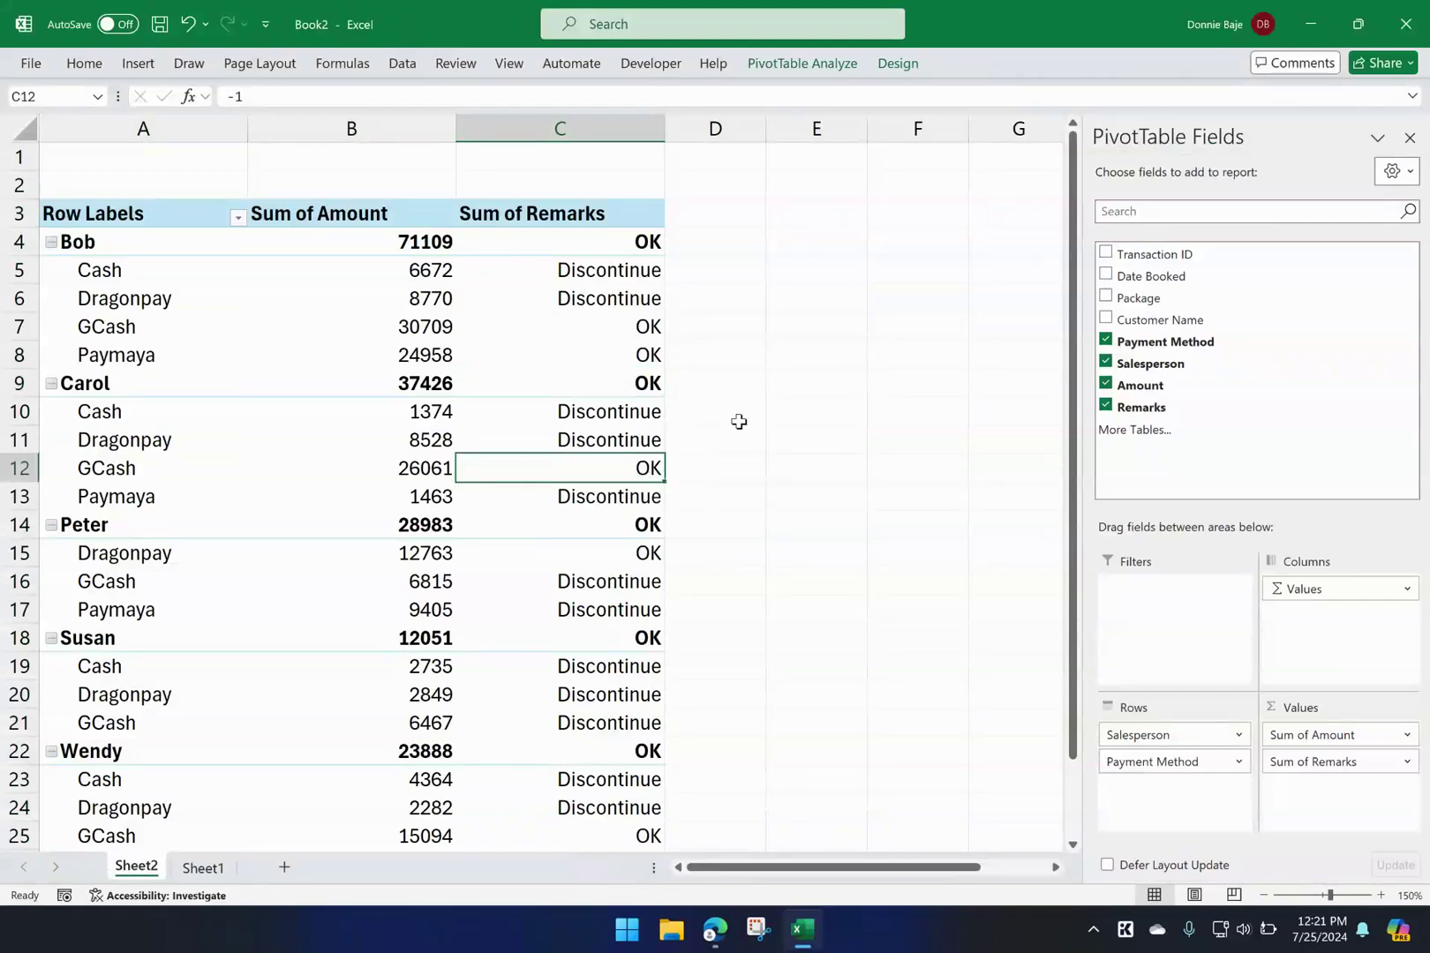
# - Compare the remarks on the payment method rows with those on the salesperson subtotal rows
pyautogui.click(615, 269)
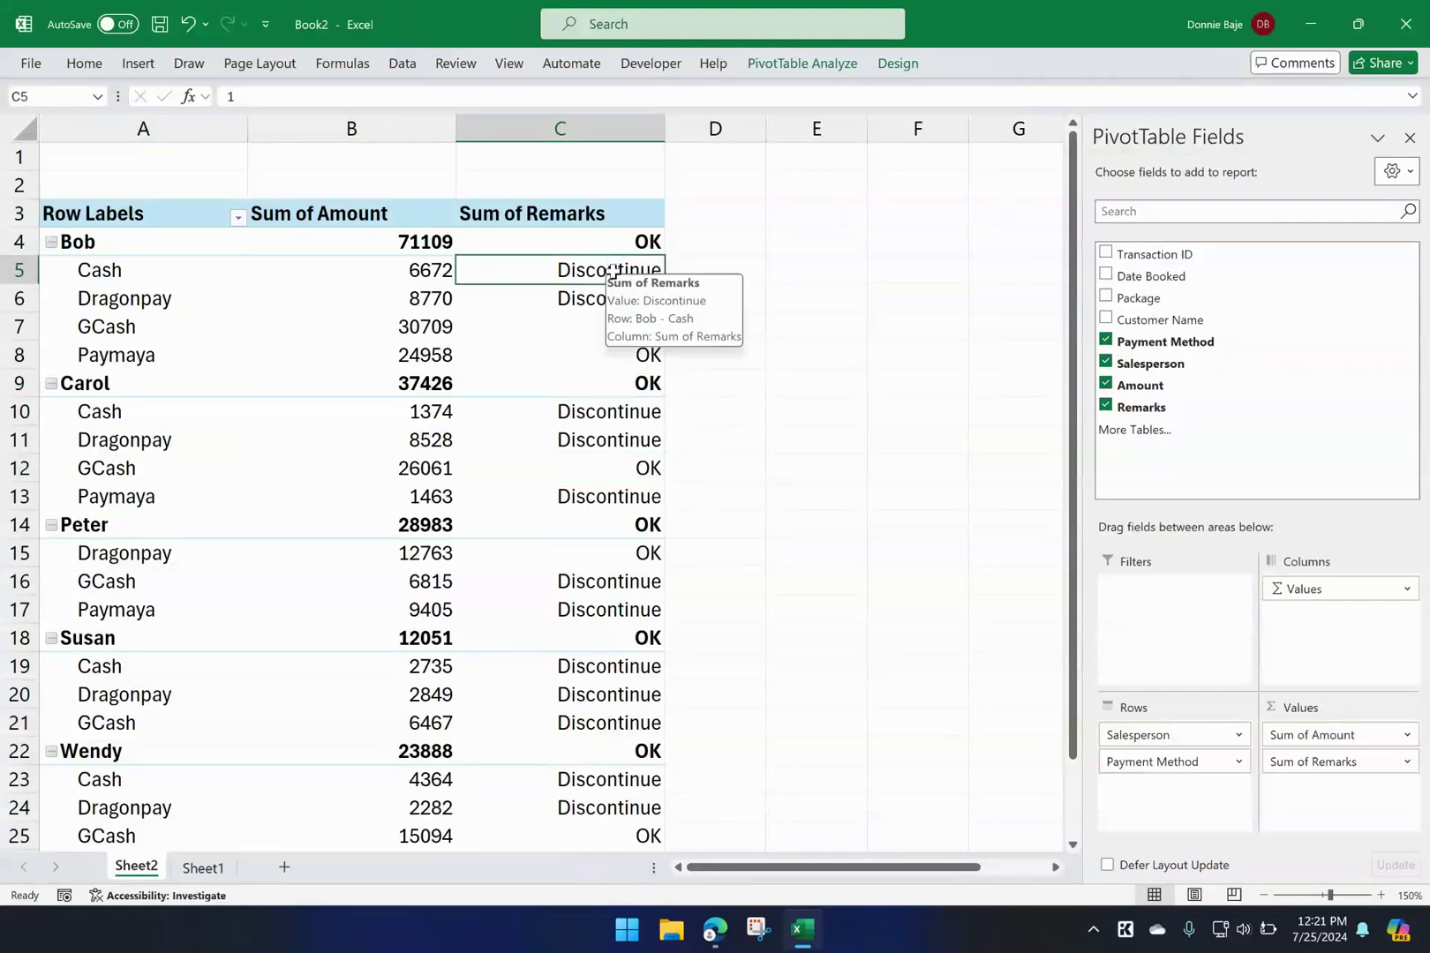
pyautogui.click(589, 298)
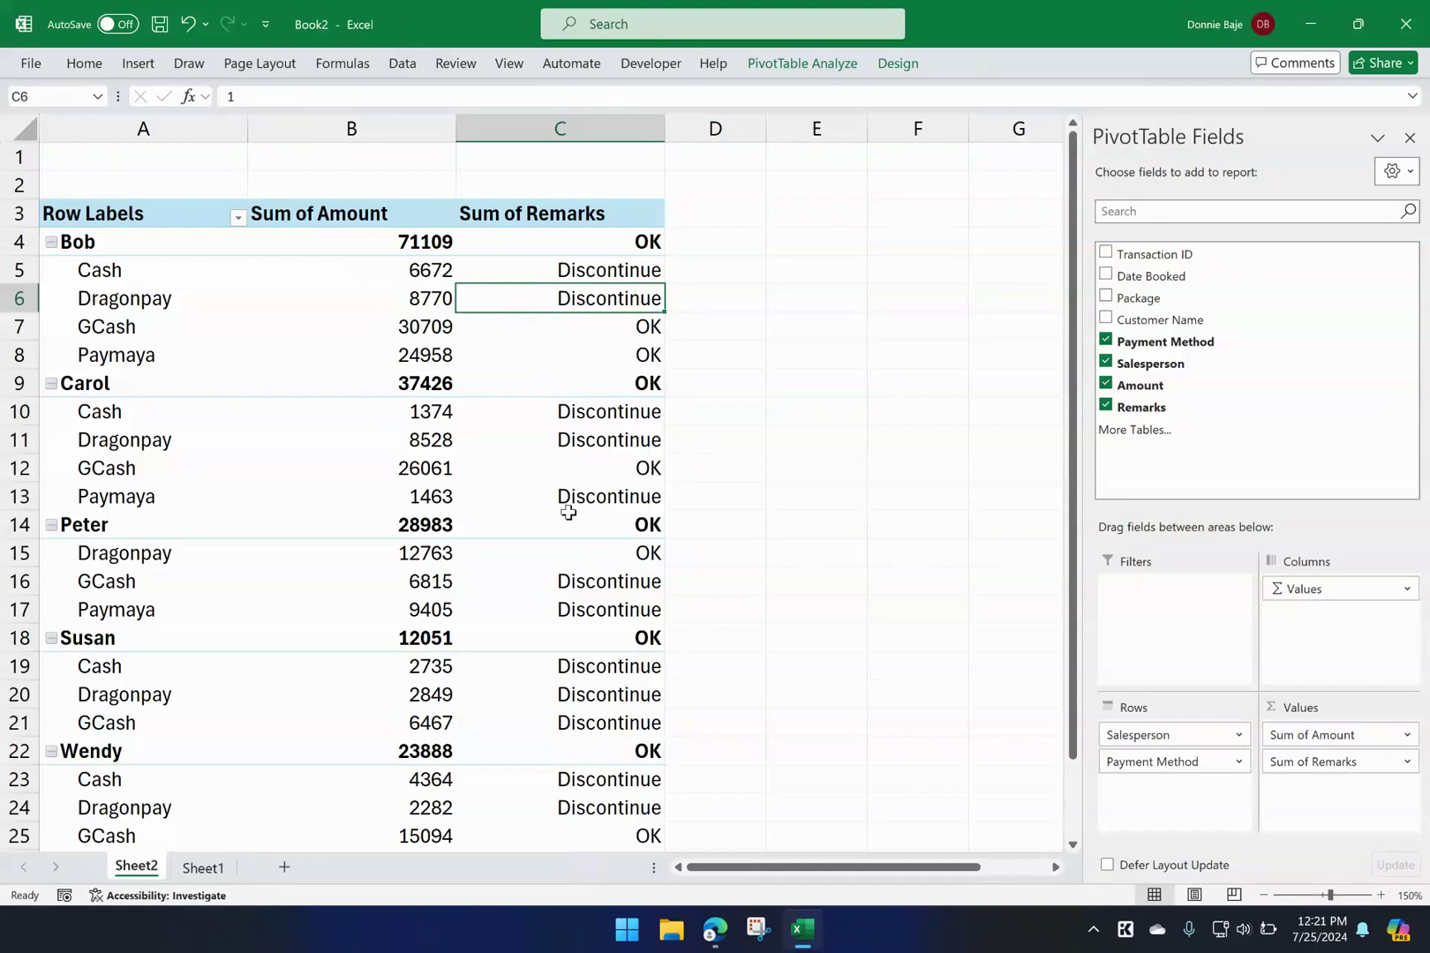
pyautogui.click(586, 235)
pyautogui.click(643, 389)
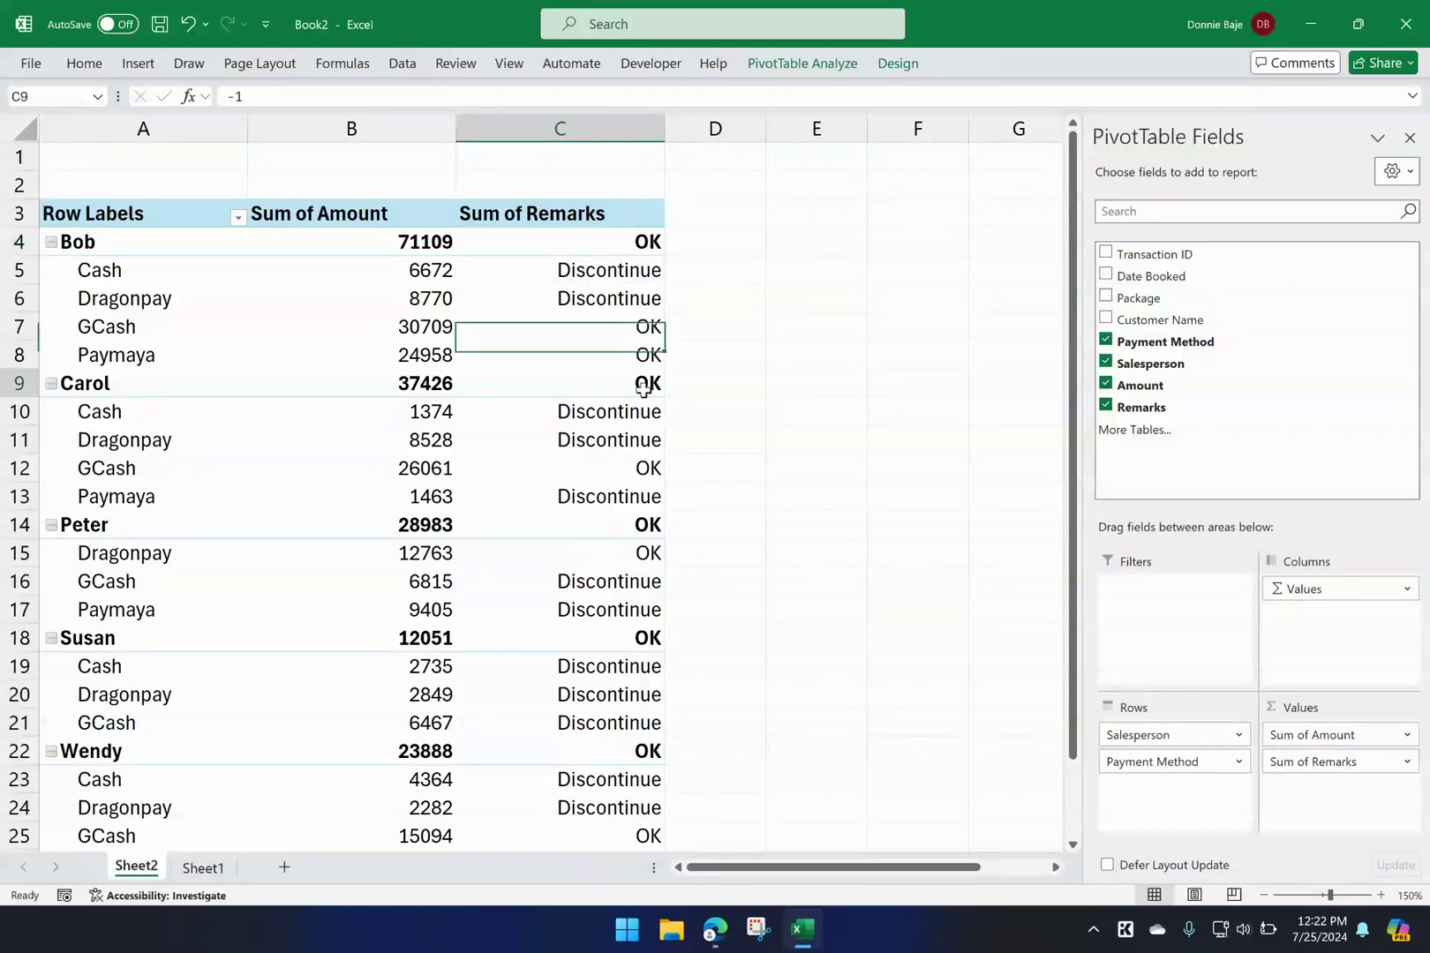
pyautogui.click(632, 533)
pyautogui.click(634, 255)
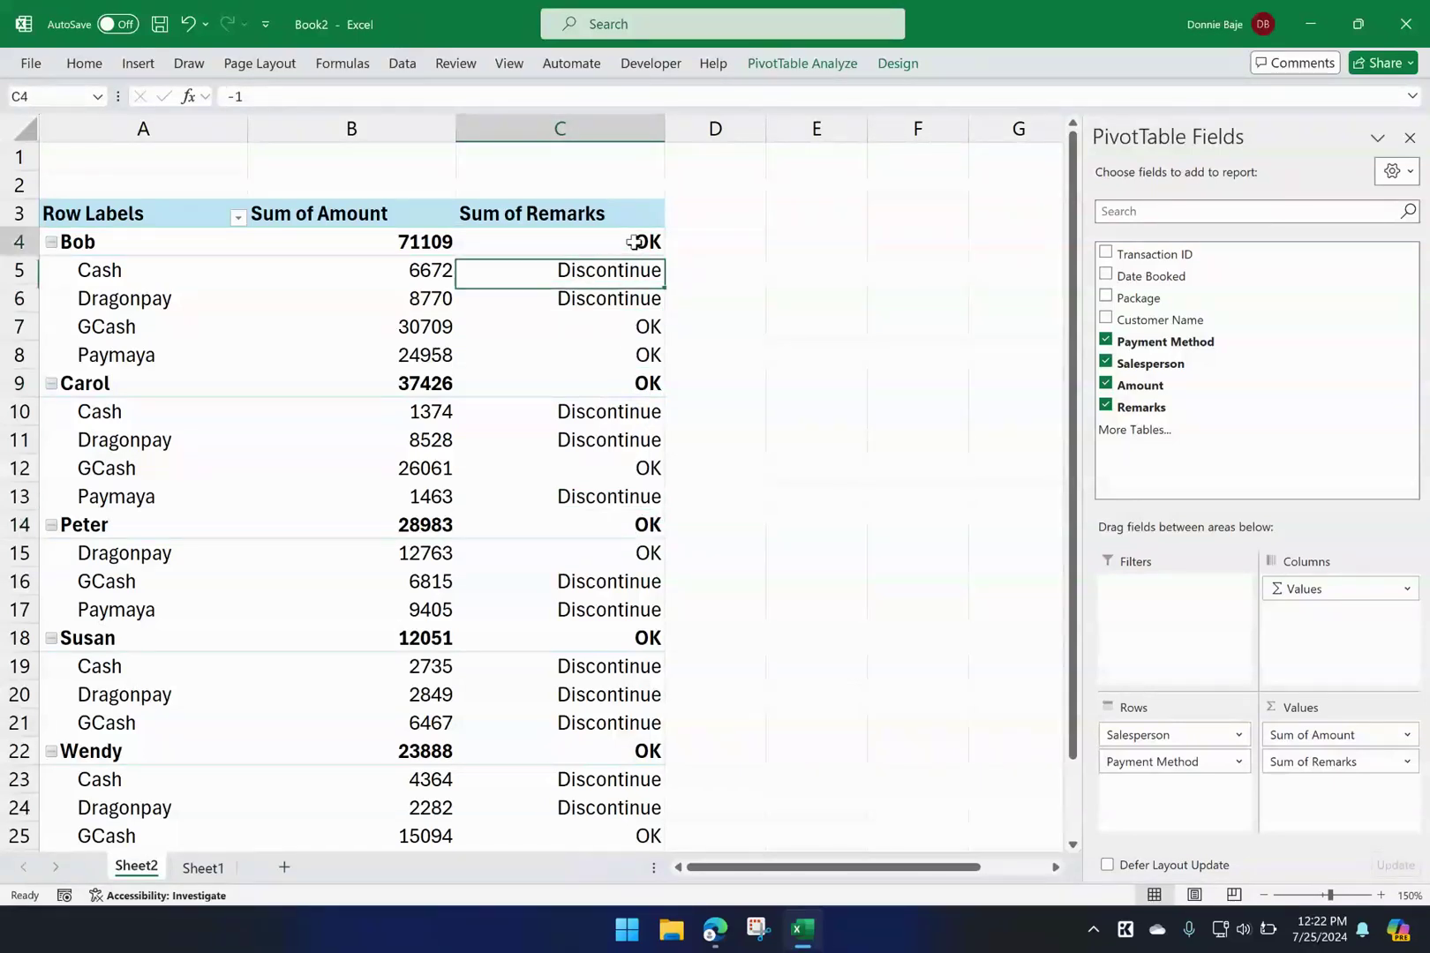
pyautogui.click(632, 387)
pyautogui.click(624, 531)
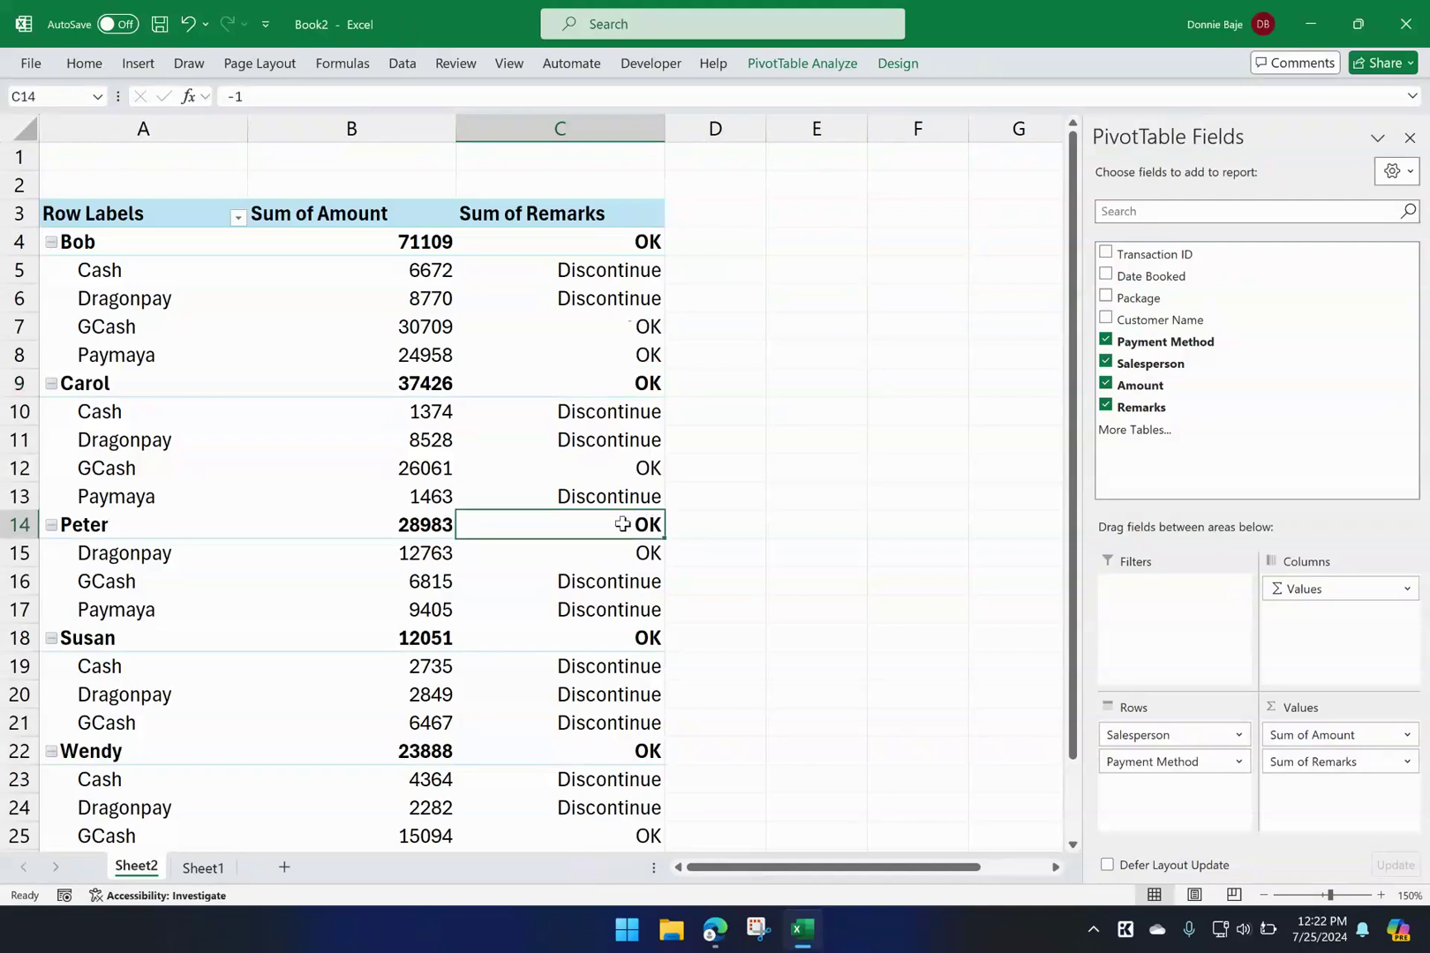
# - Set the PivotTable not to show subtotals for the salespersons
pyautogui.click(632, 238)
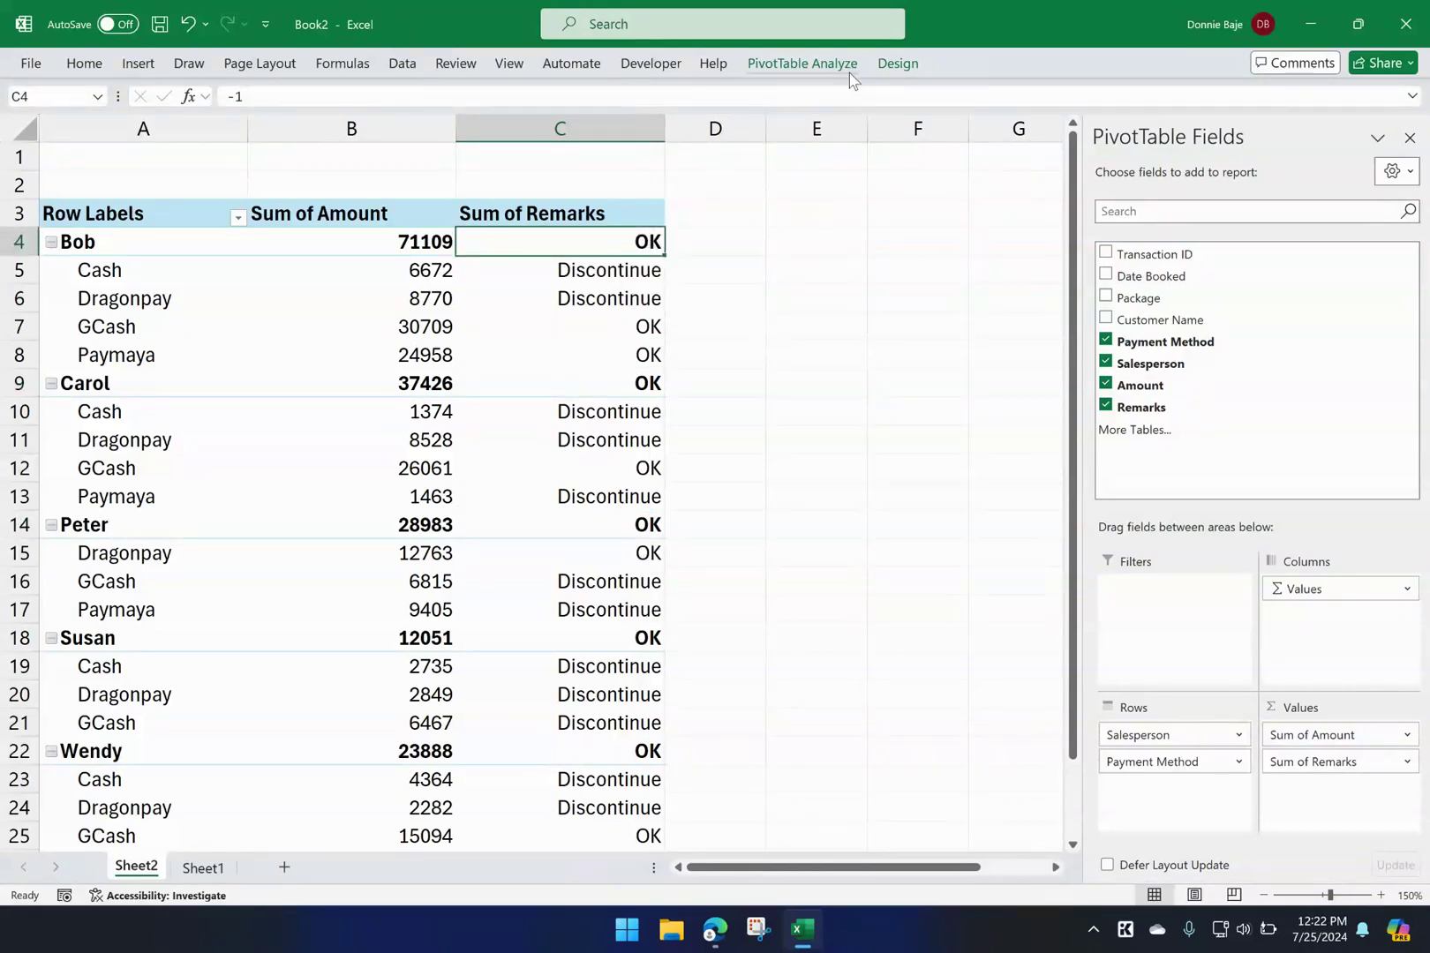
pyautogui.click(898, 64)
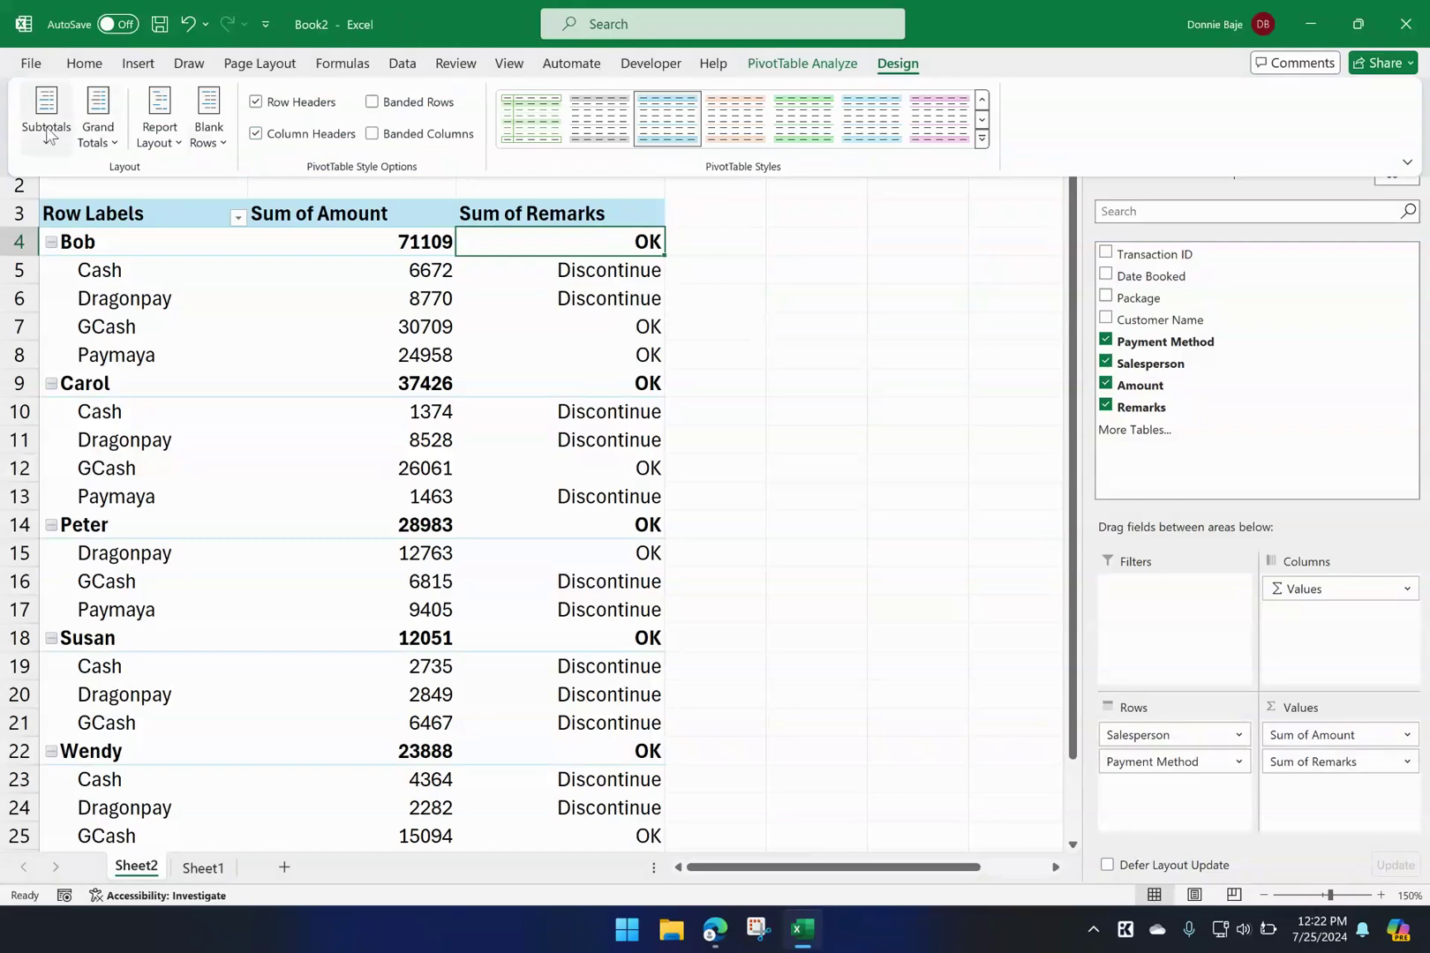
pyautogui.click(47, 133)
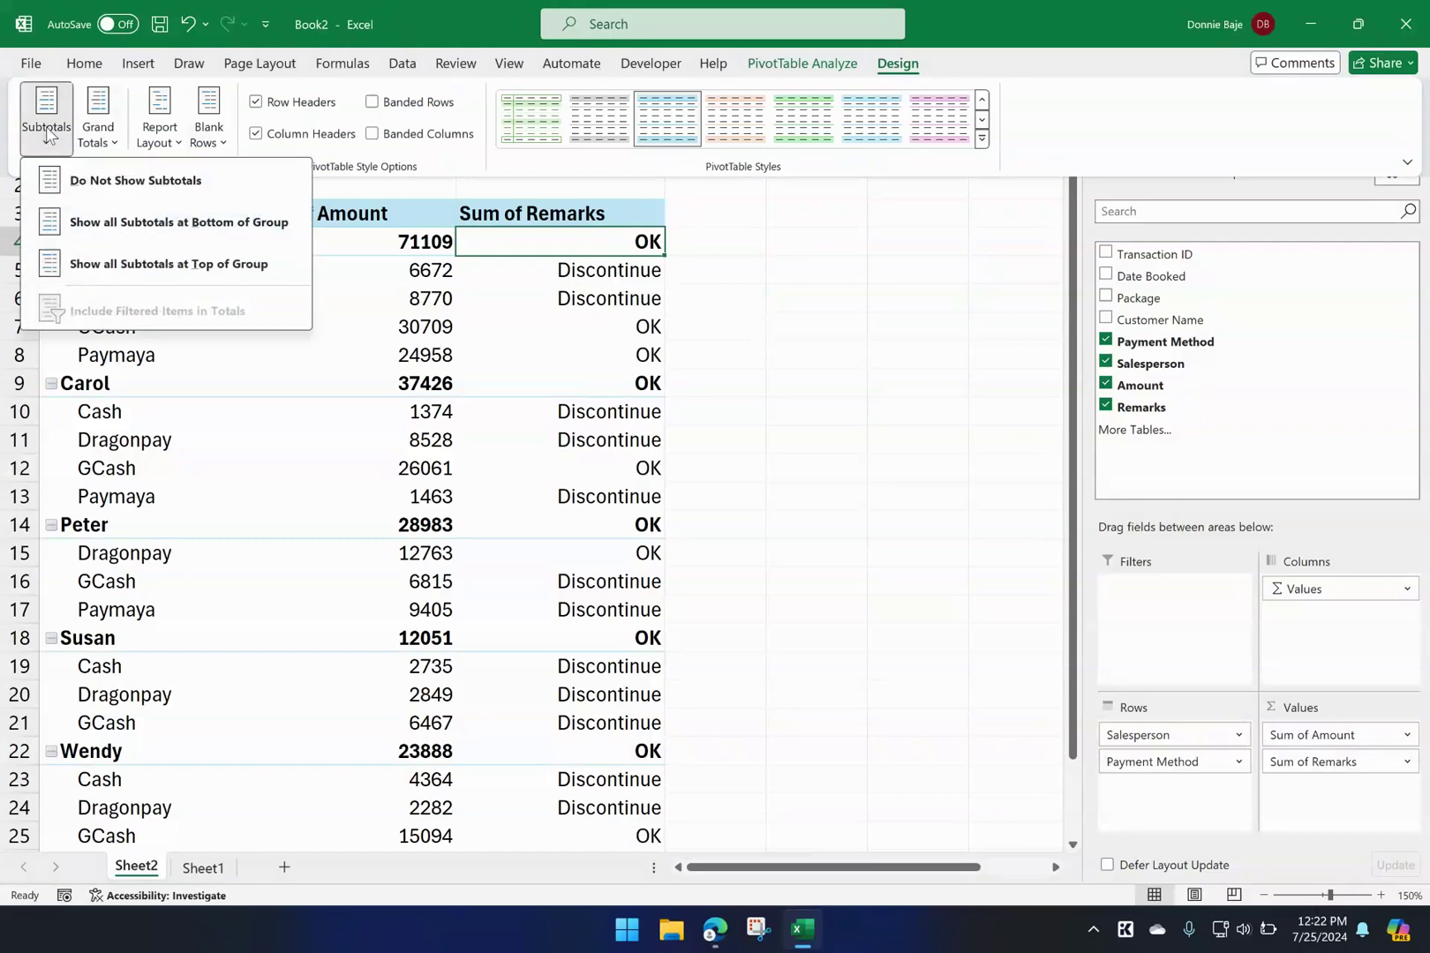
pyautogui.click(216, 188)
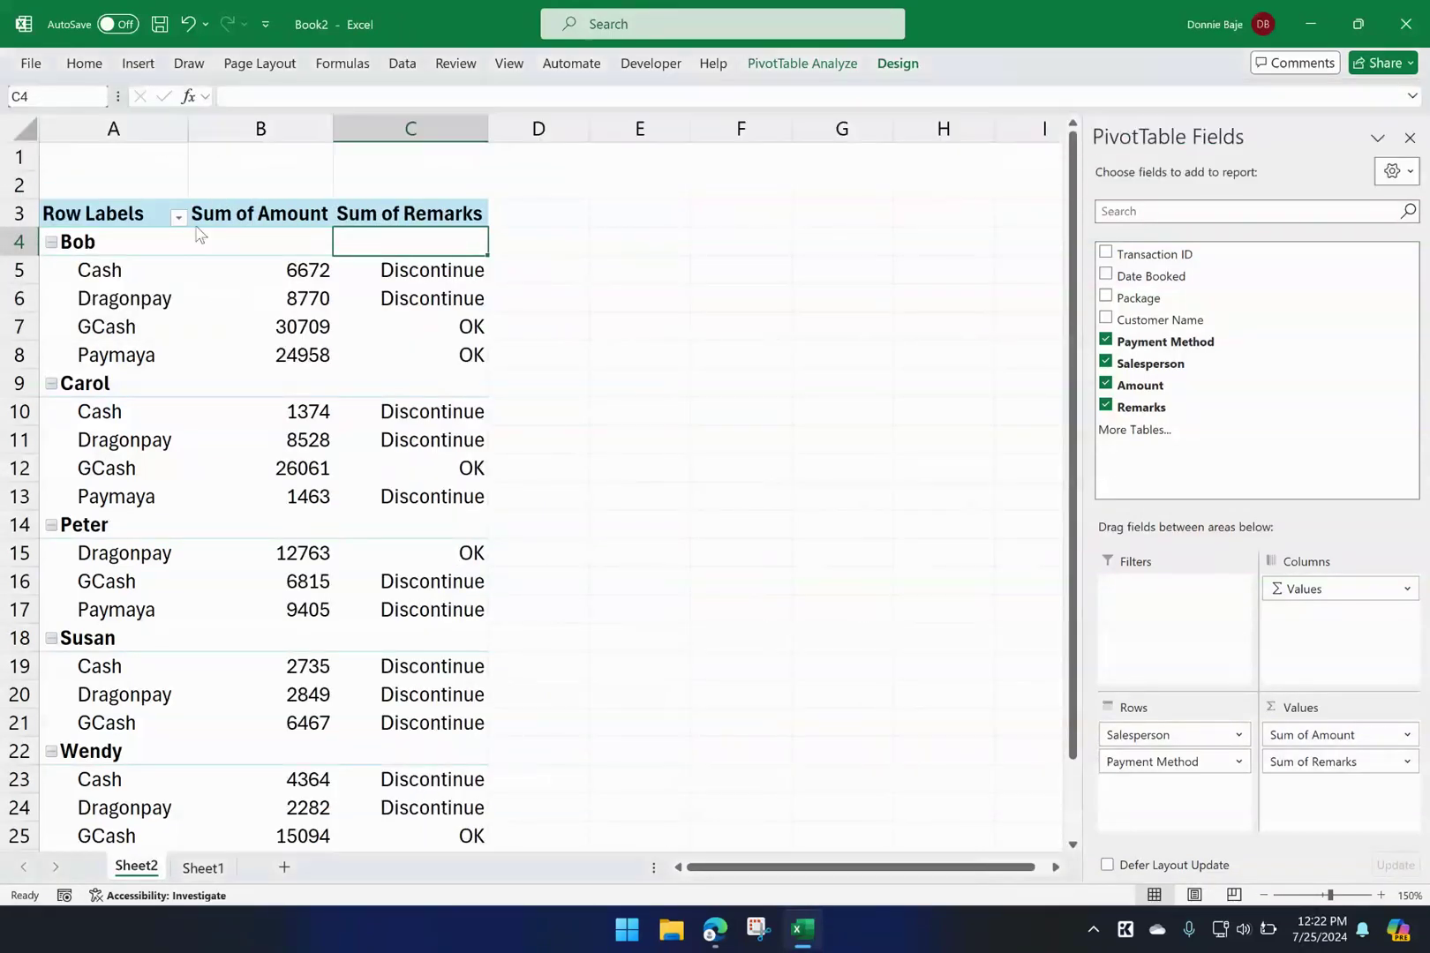
# - Widen columns A to C equally again now that the subtotals are hidden
pyautogui.moveTo(147, 124); pyautogui.dragTo(431, 128)
pyautogui.moveTo(336, 128); pyautogui.dragTo(453, 131)
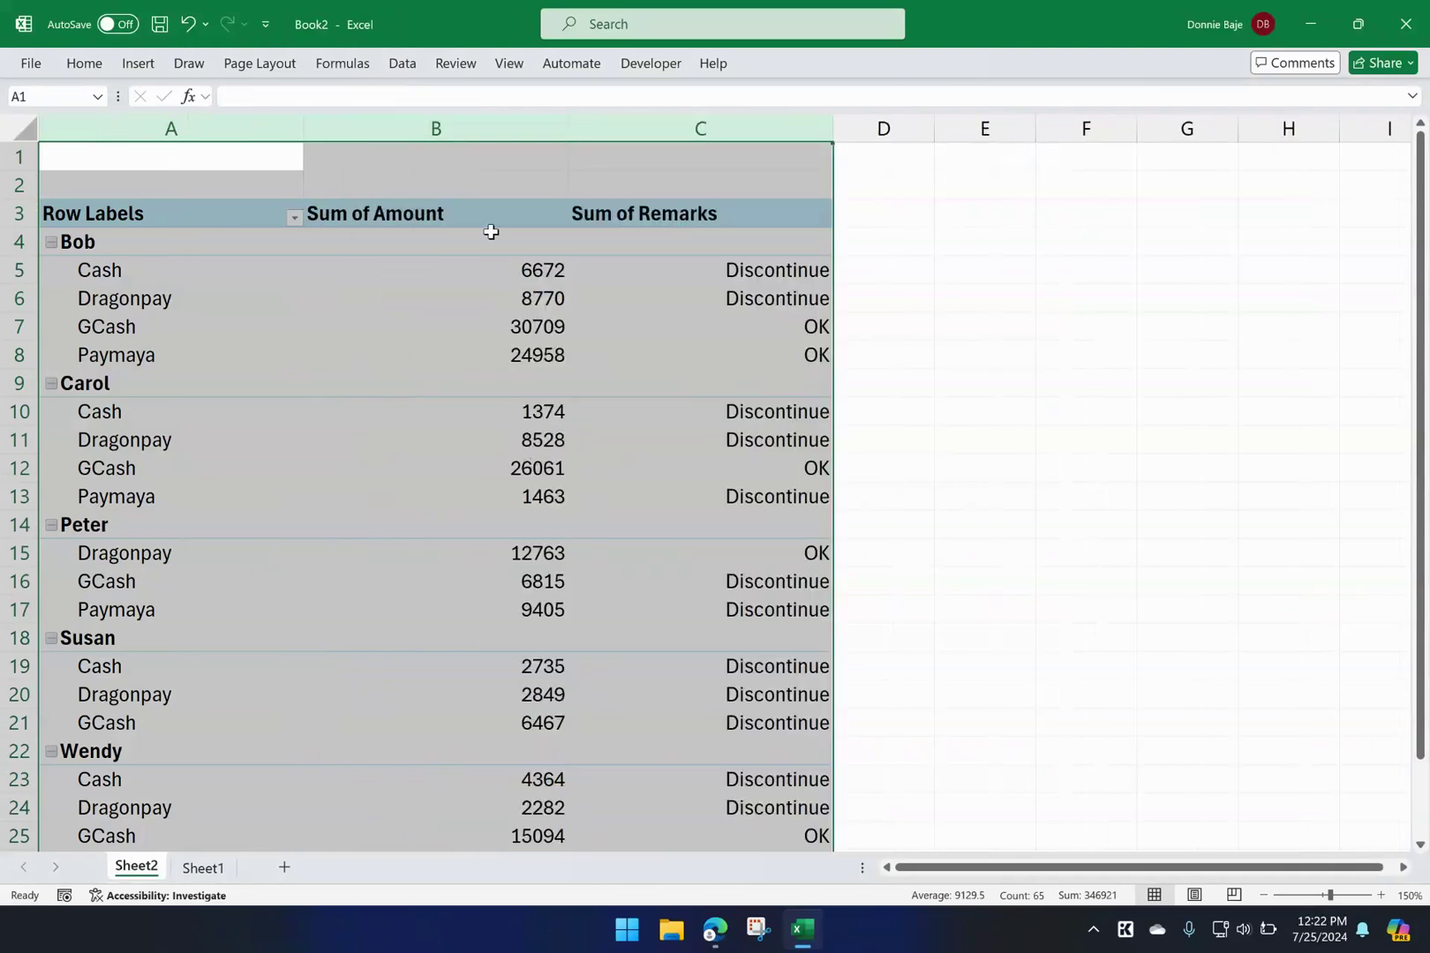
pyautogui.click(619, 320)
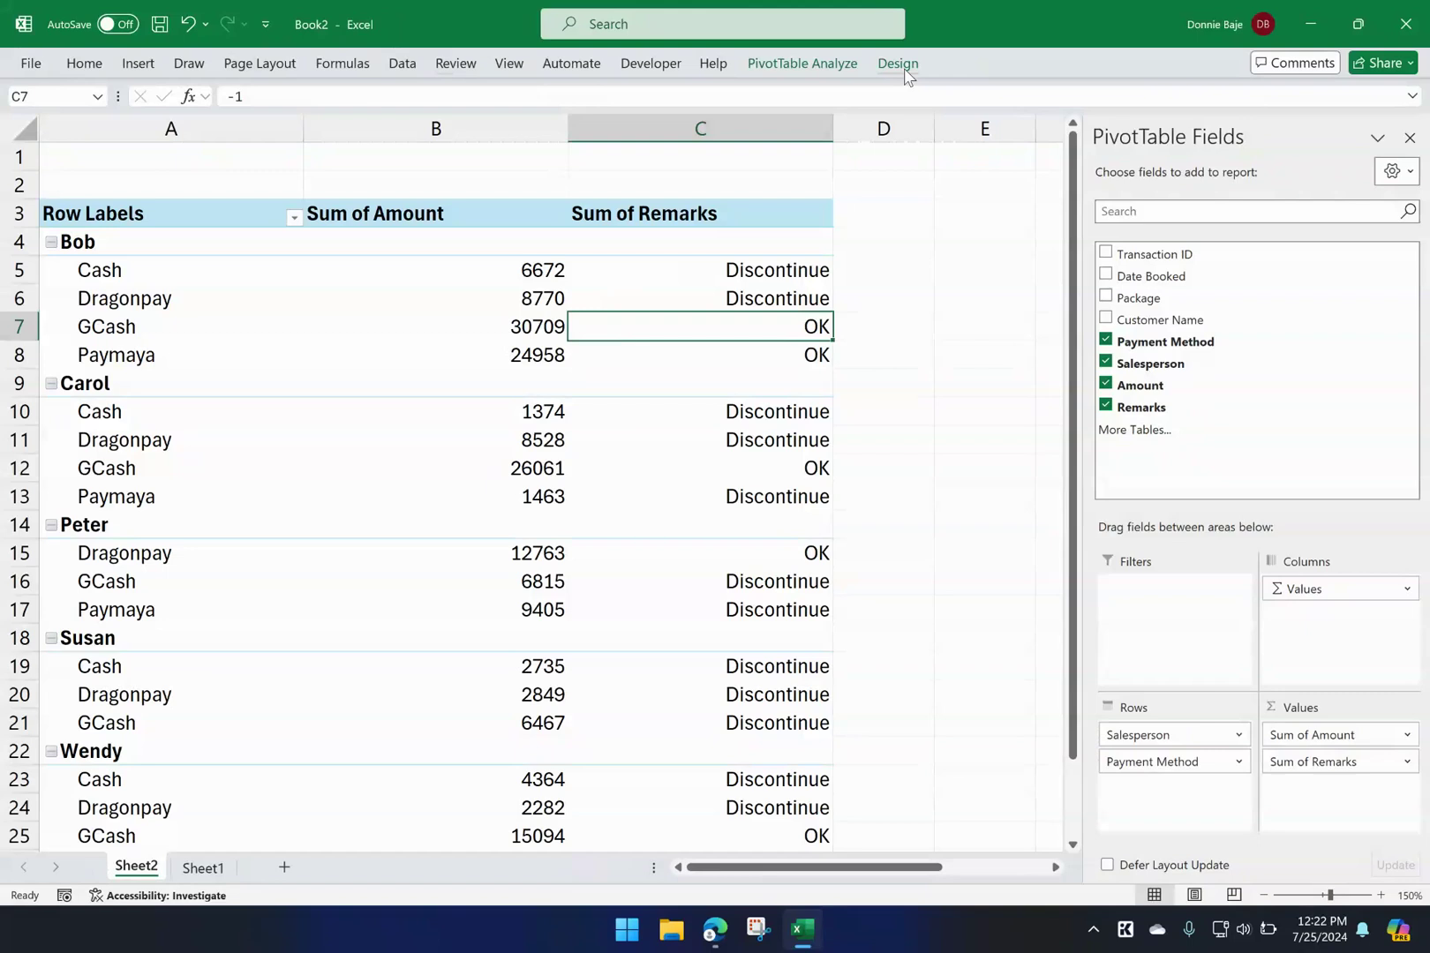
pyautogui.click(900, 390)
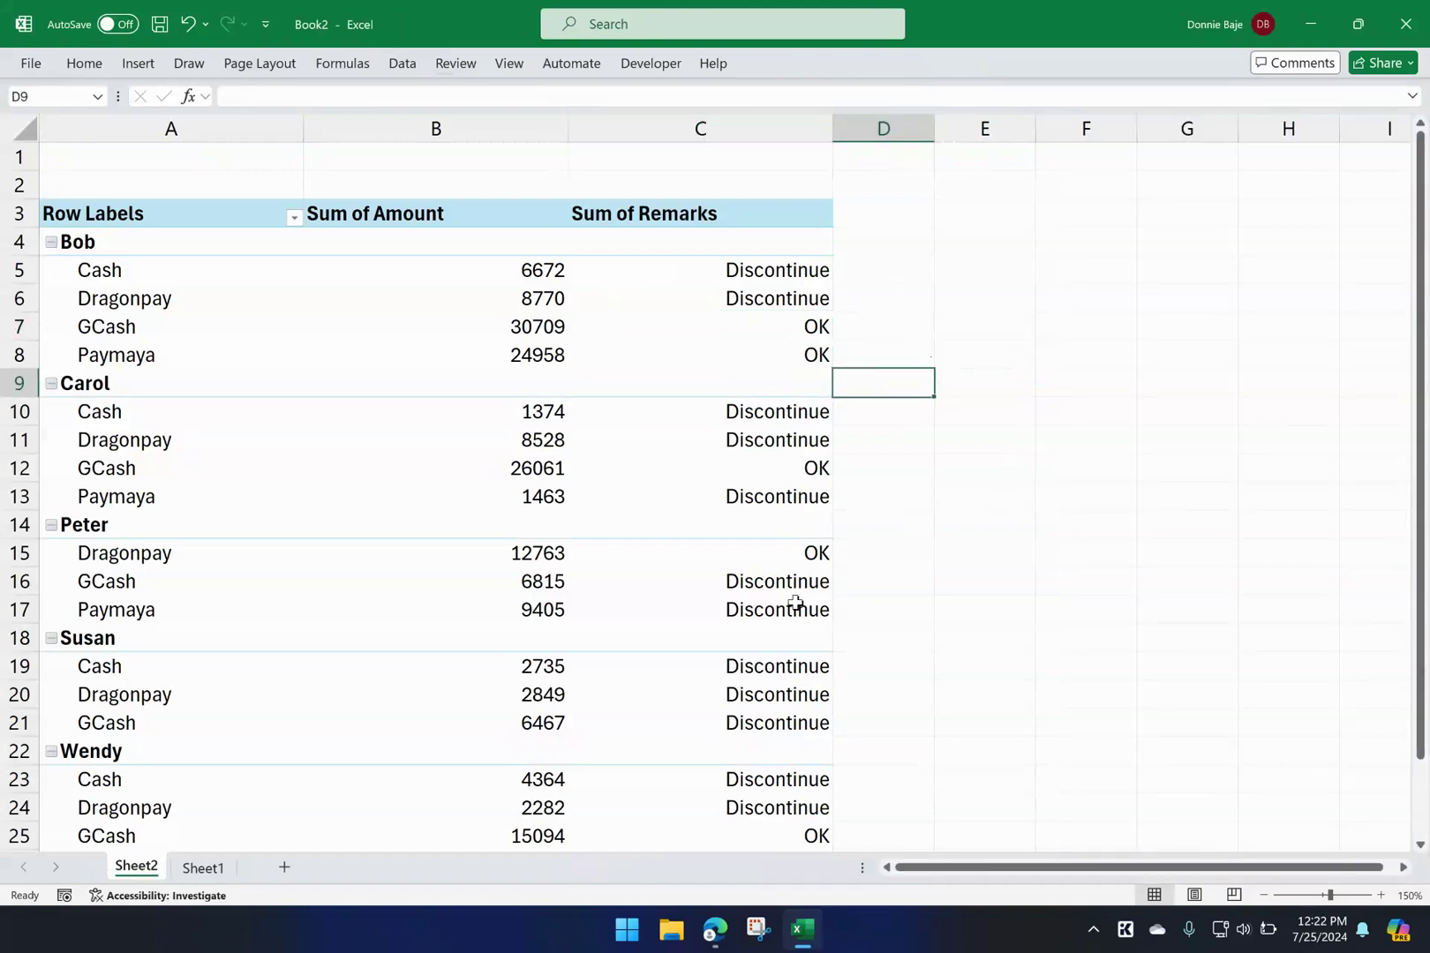
pyautogui.scroll(-1, 795, 603)
pyautogui.scroll(1, 795, 603)
pyautogui.moveTo(795, 603)
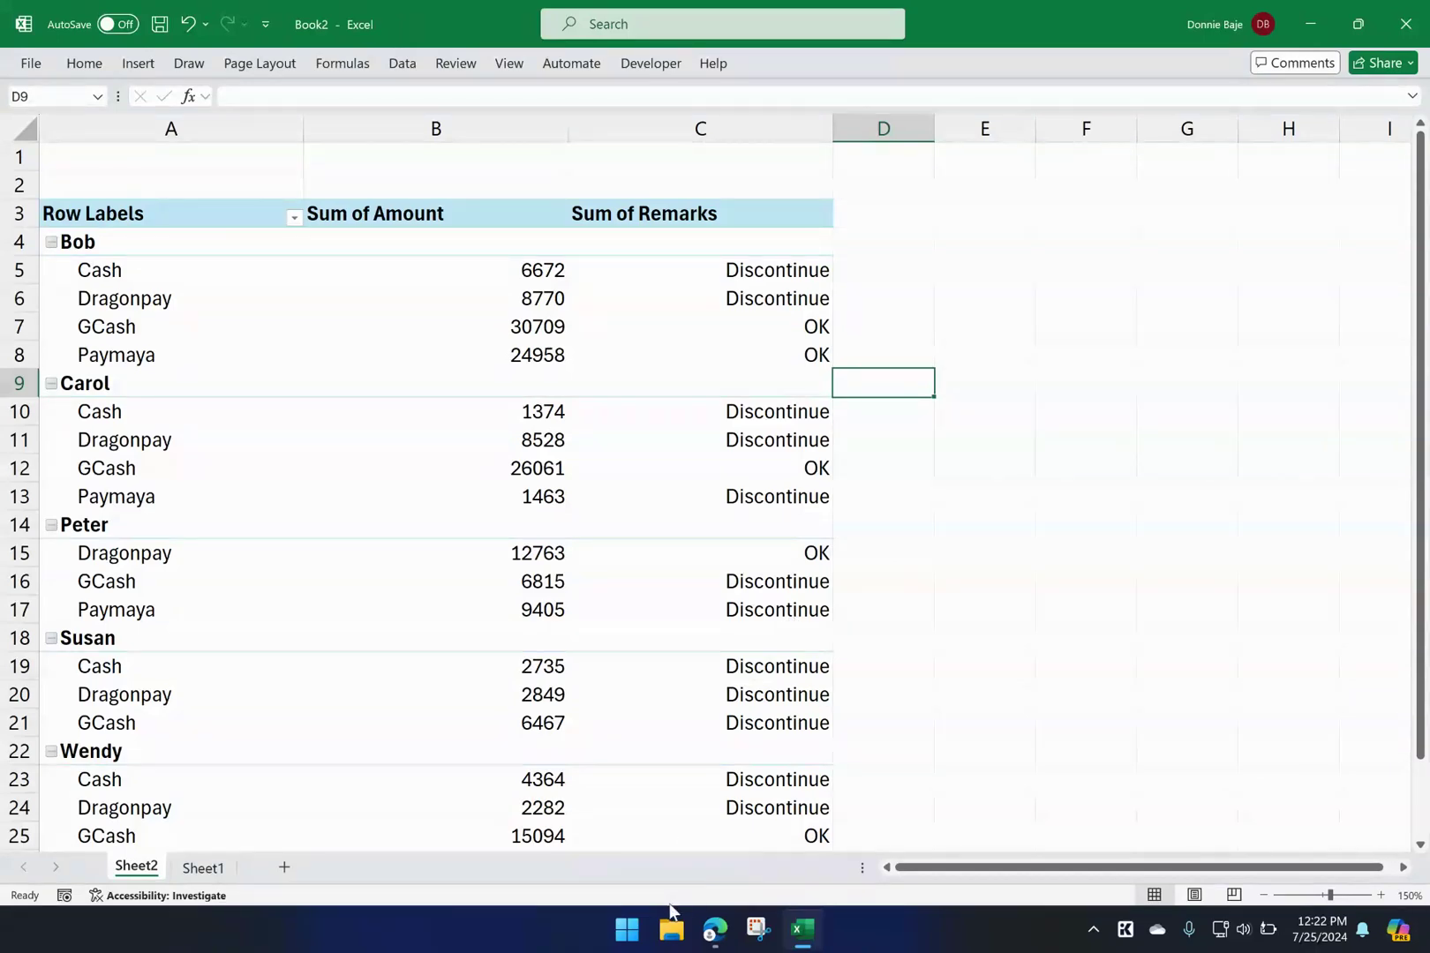
pyautogui.moveTo(715, 928)
pyautogui.click(669, 857)
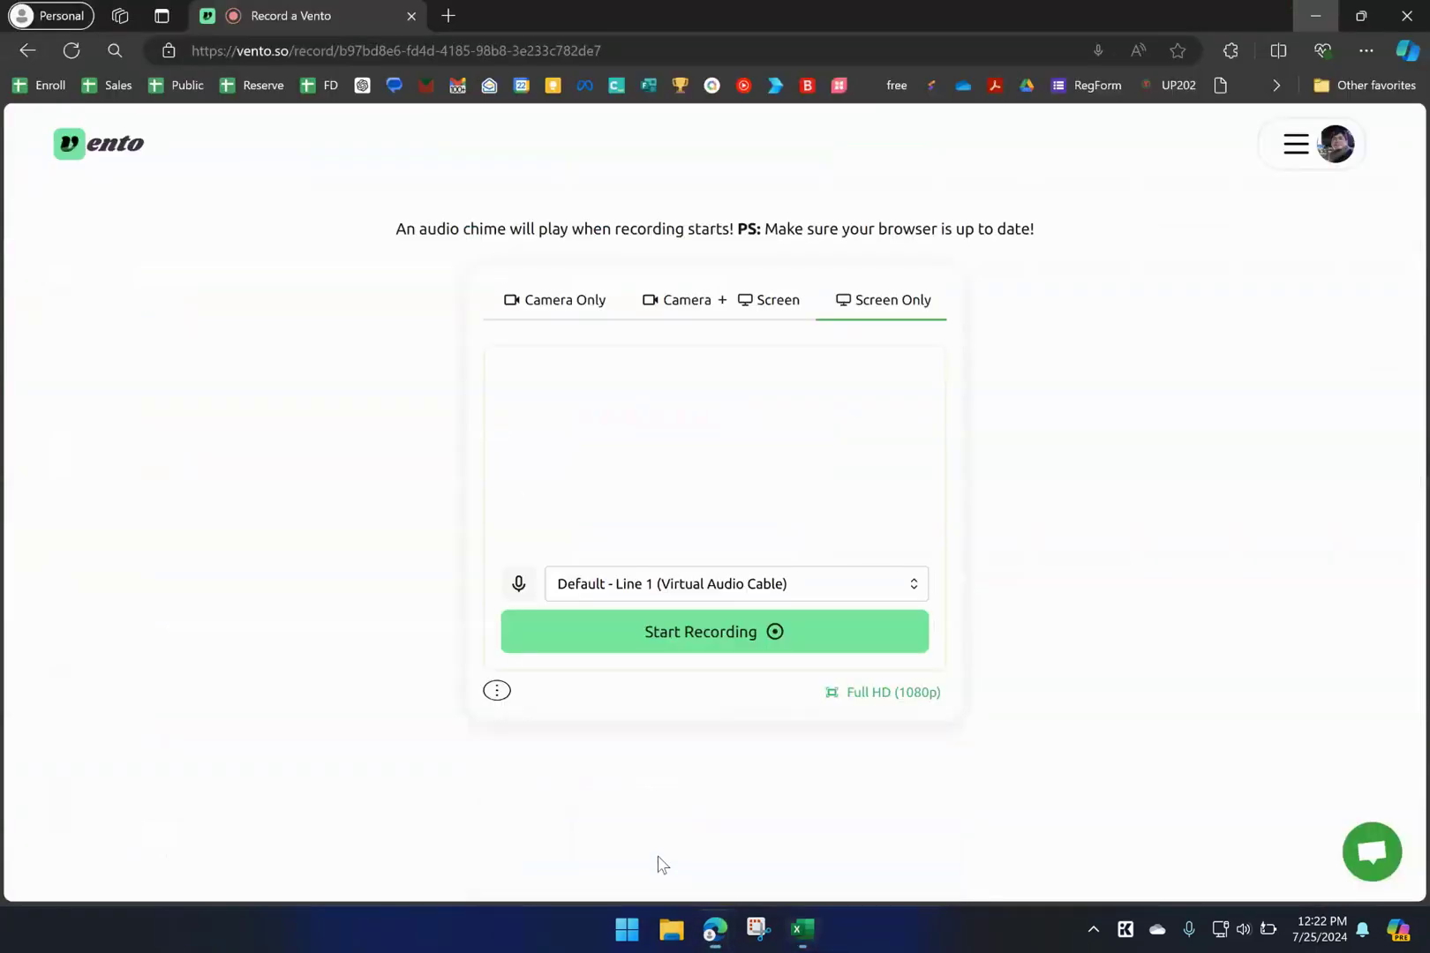